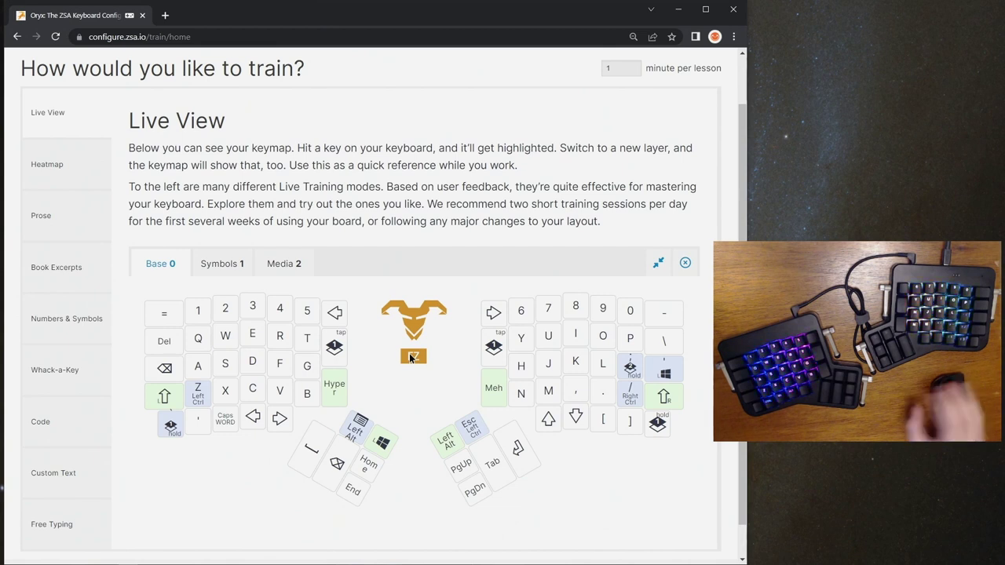
# - Show the Symbols layer in the live view and inspect its lighting toggle and neighbouring lighting control keys
pyautogui.press('F13')
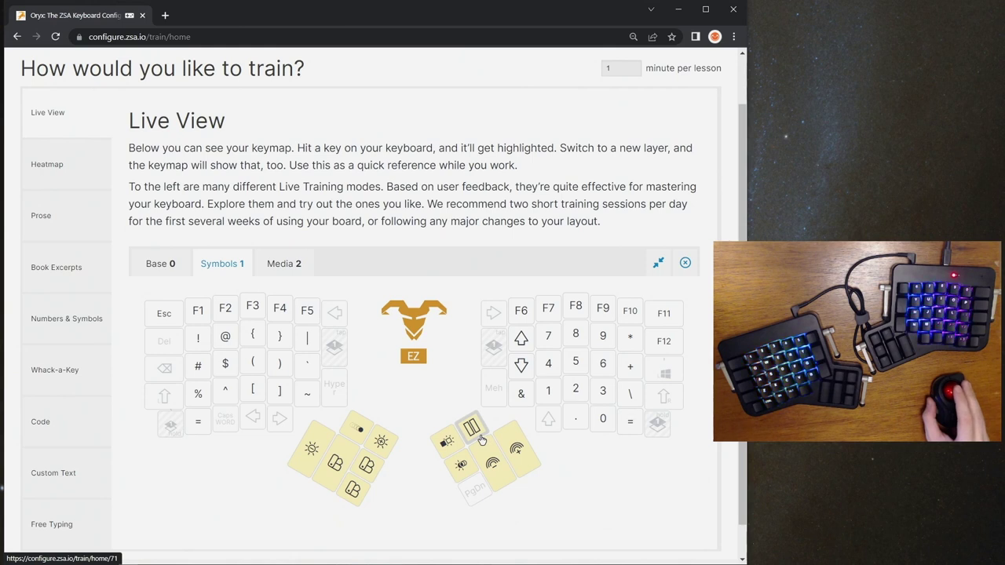
pyautogui.click(458, 444)
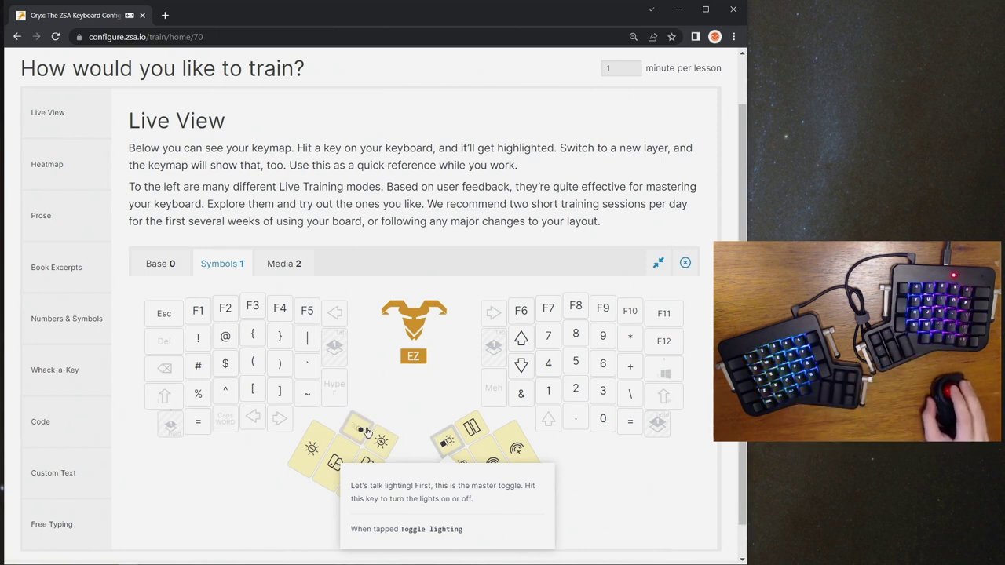
pyautogui.click(363, 434)
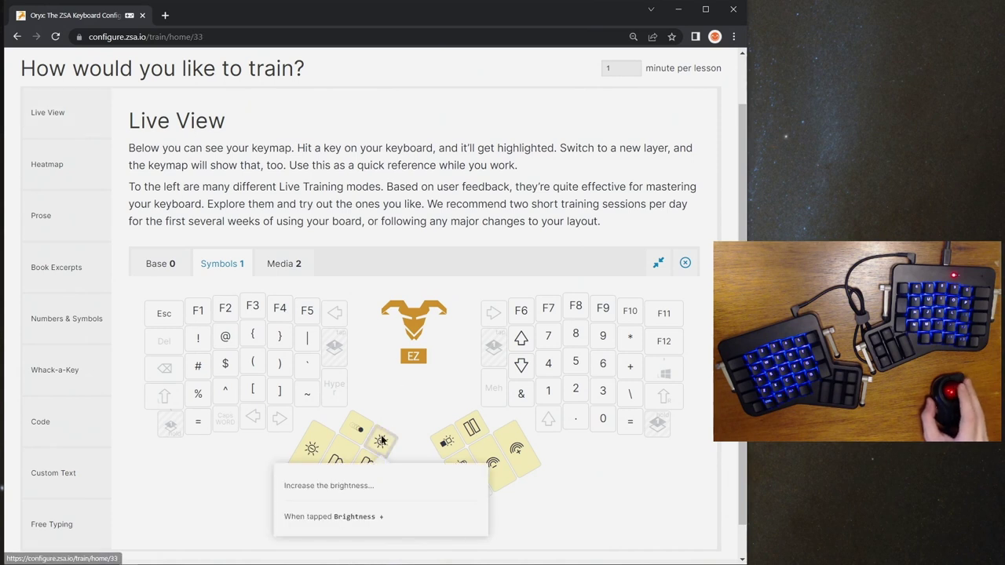
# - Try the Symbols layer's brightness controls by dimming the keyboard lighting and brightening it back up
pyautogui.moveTo(311, 449)
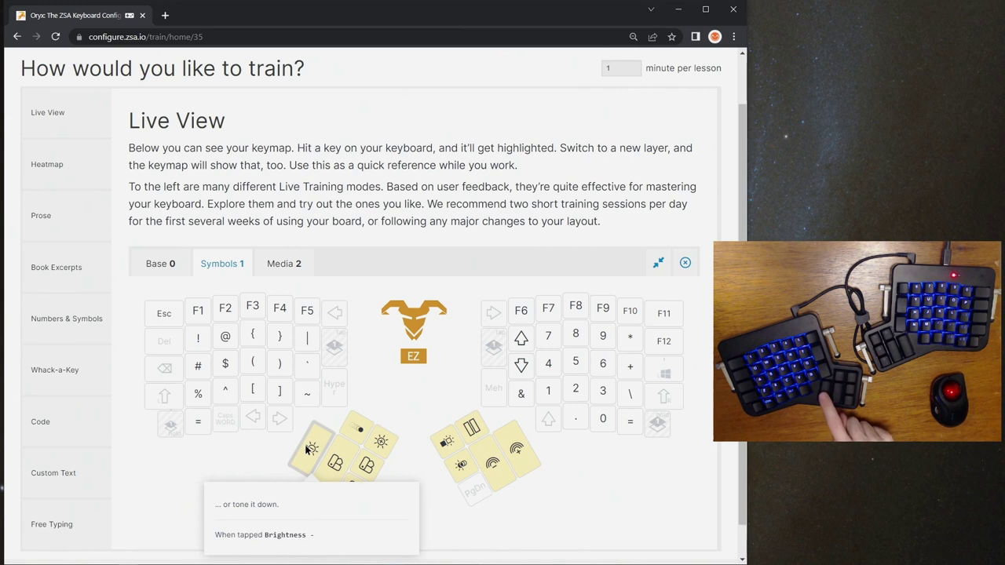
pyautogui.press('XF86MonBrightnessDown')
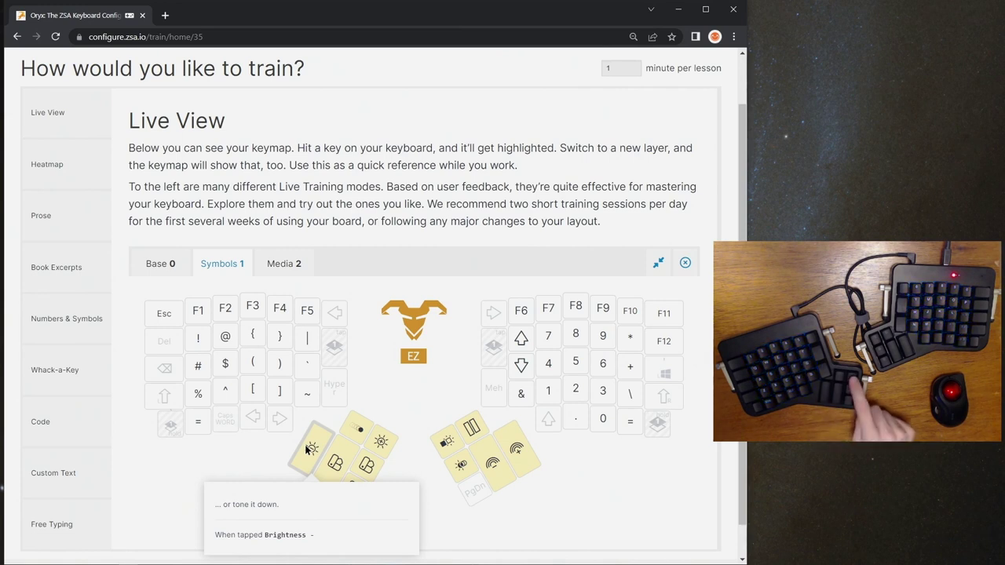
pyautogui.press('XF86MonBrightnessDown')
pyautogui.press('XF86MonBrightnessUp')
pyautogui.press('XF86MonBrightnessUp')
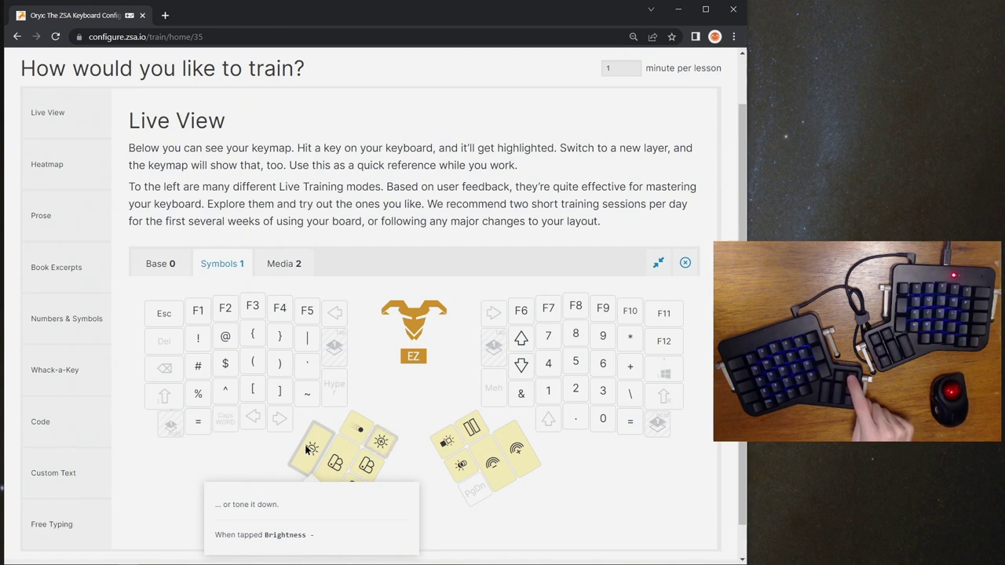
pyautogui.press('XF86MonBrightnessUp')
pyautogui.press('XF86MonBrightnessUp')
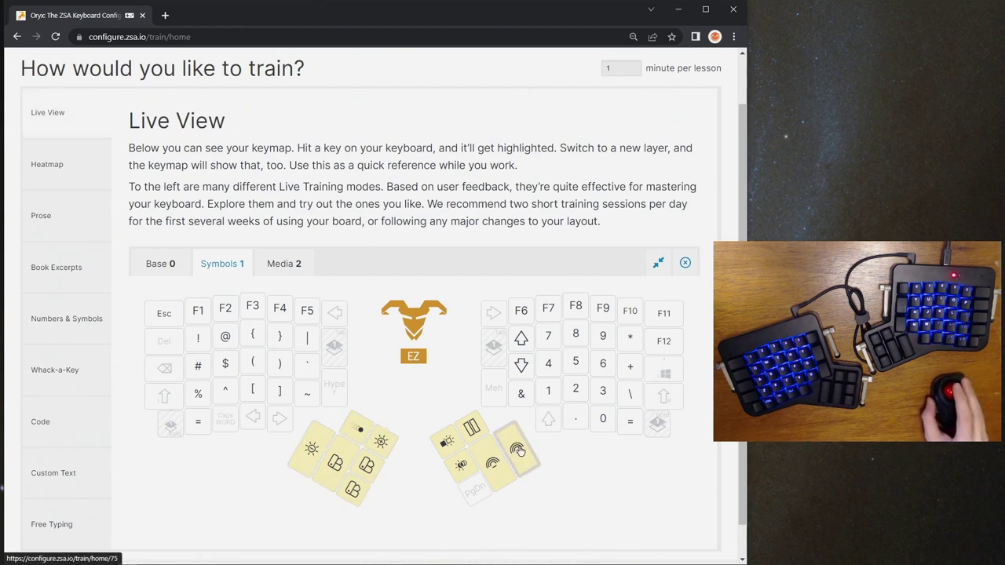
# - Inspect the two hue-shifting keys and a preset color key on the Symbols layer
pyautogui.moveTo(518, 449)
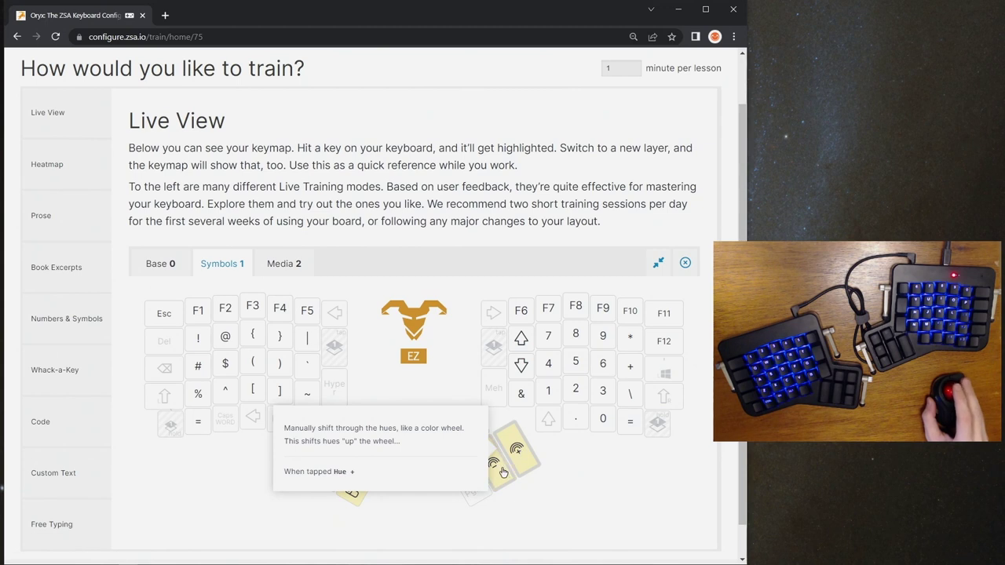
pyautogui.moveTo(502, 471)
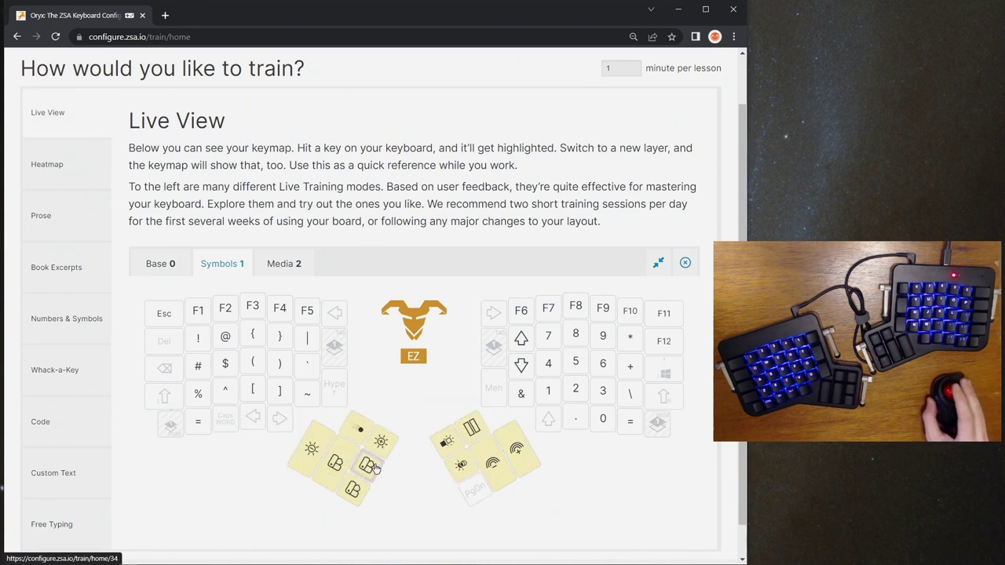
pyautogui.click(336, 465)
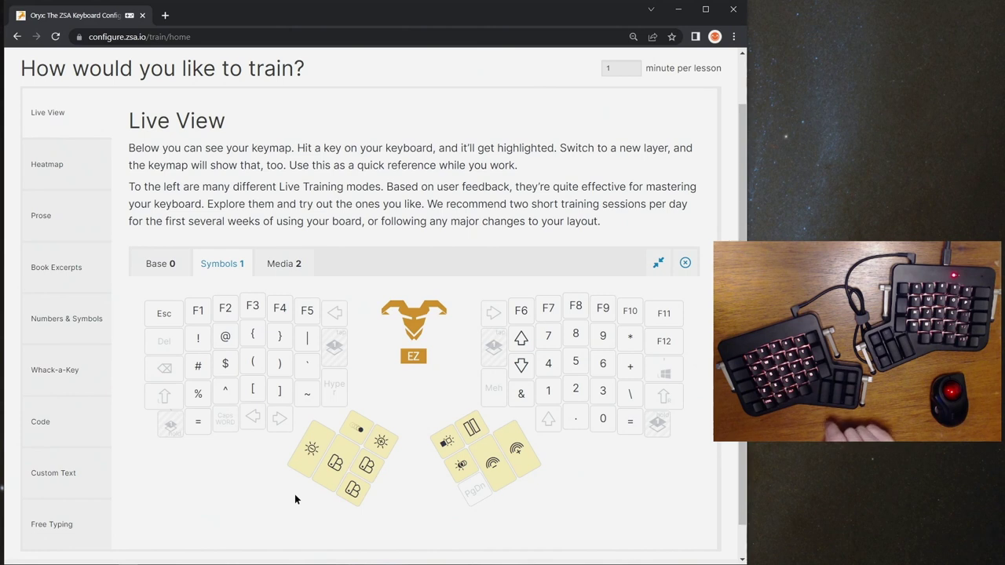
# - Cycle the keyboard's lighting through its solid color and animation effects, ending on the moving rainbow effect
pyautogui.press('F13')
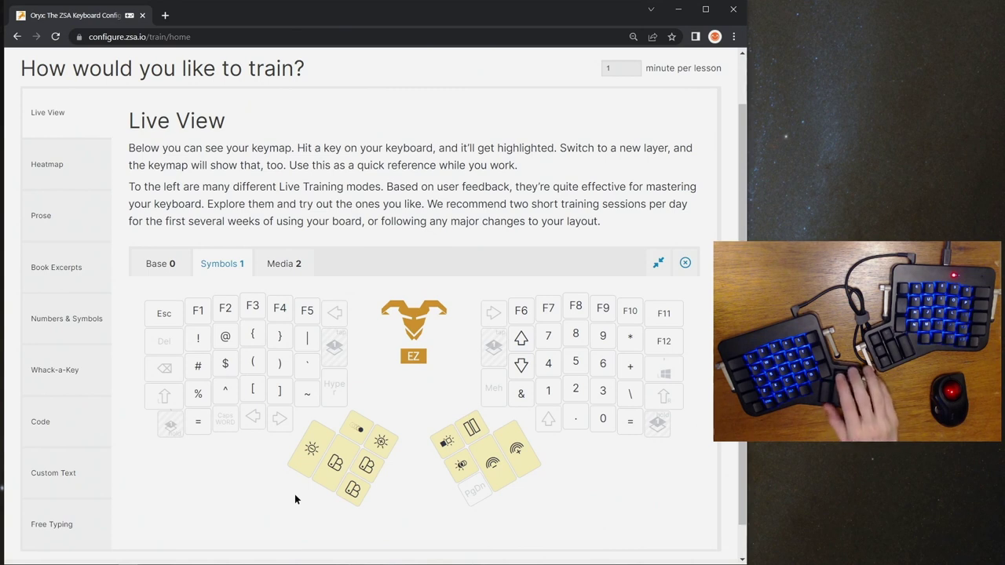
pyautogui.press('F13')
pyautogui.press('F13')
pyautogui.press('F13')
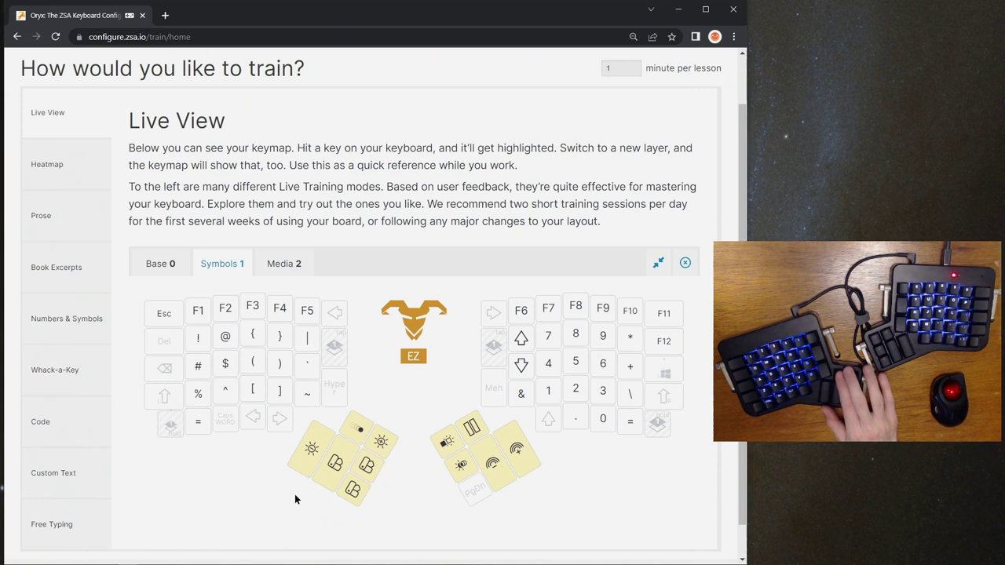
pyautogui.press('F13')
pyautogui.press('F13')
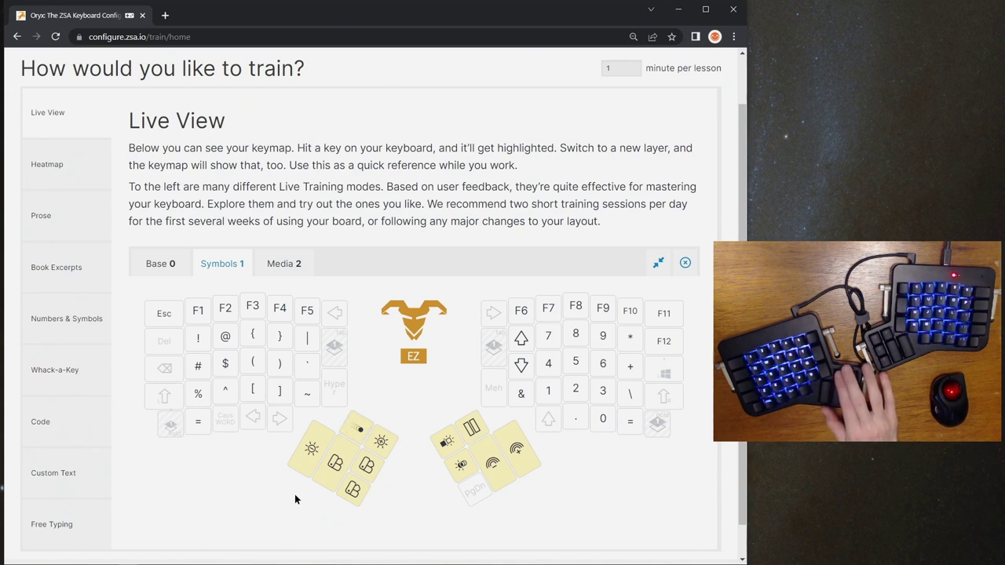
pyautogui.press('F13')
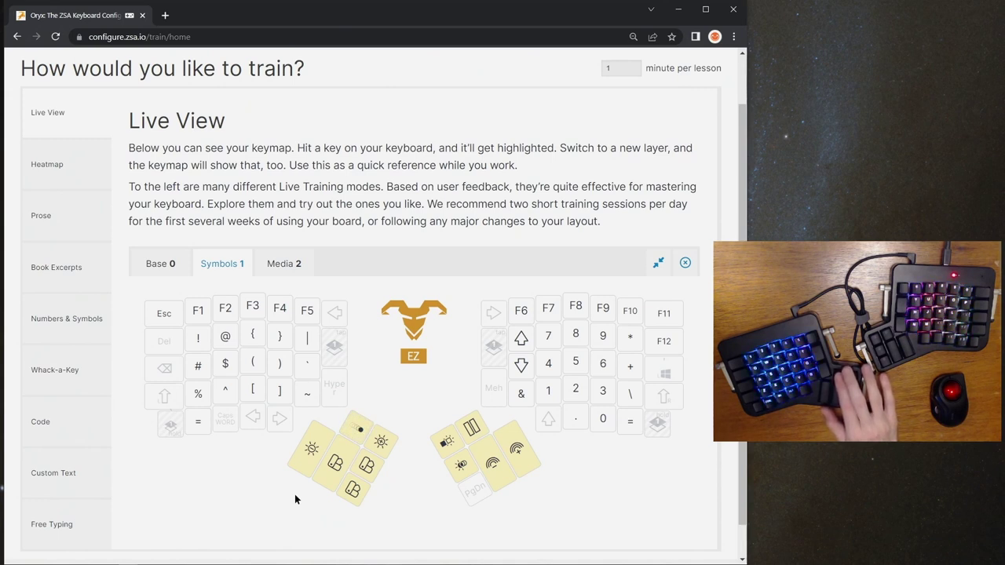
pyautogui.press('F13')
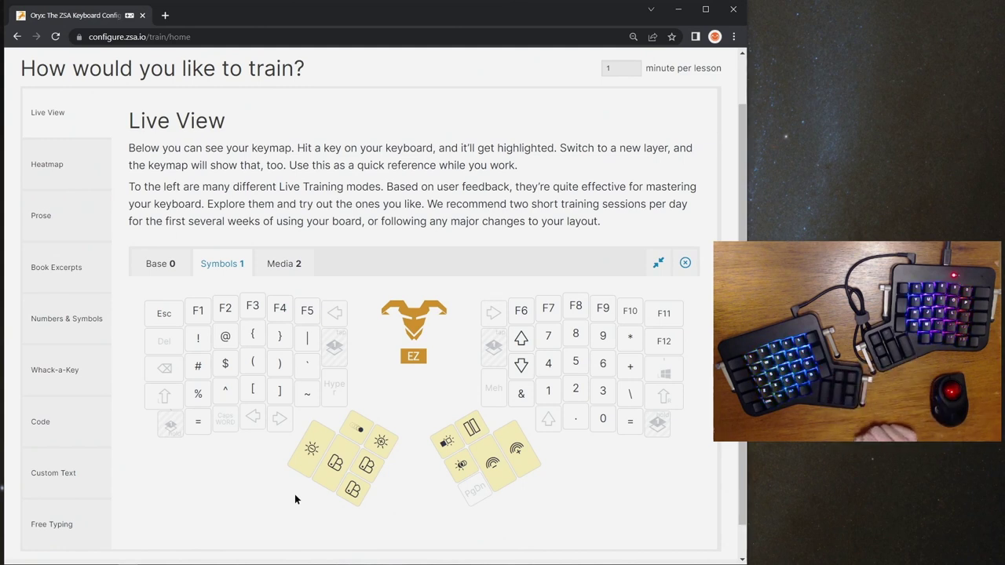
# - Switch the live view back and forth between the Symbols and Base layers, ending on Base
pyautogui.press('F13')
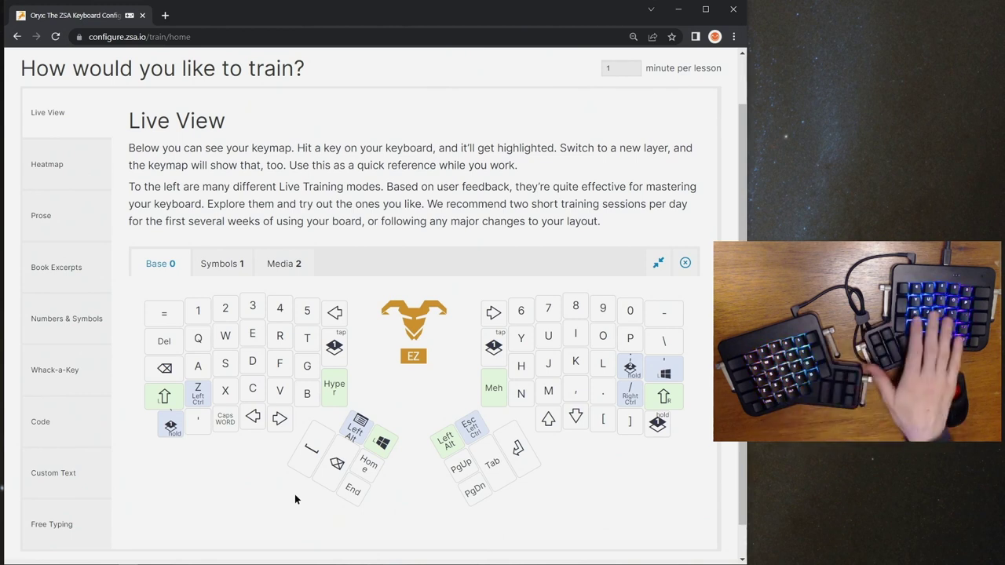
pyautogui.press('F13')
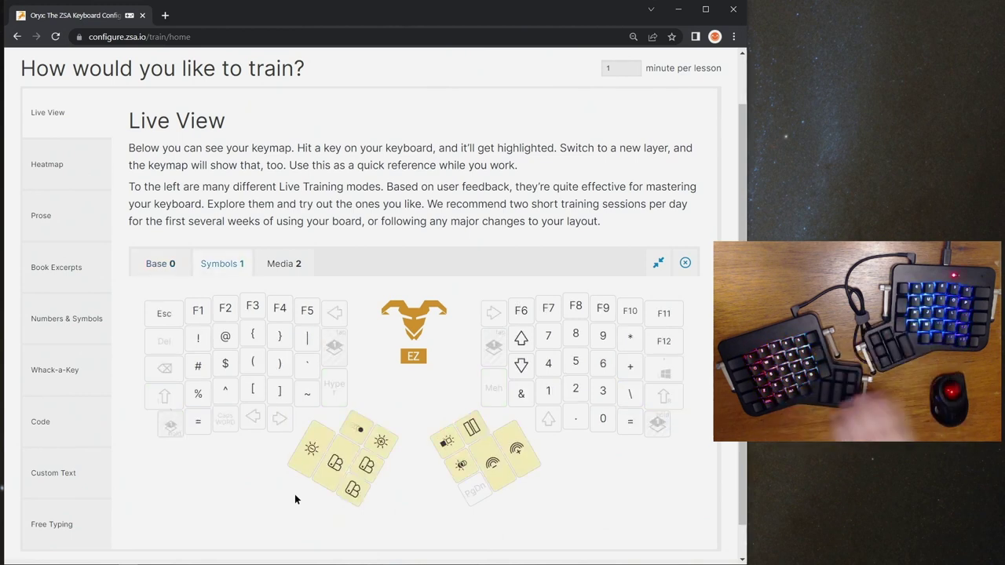
pyautogui.click(580, 354)
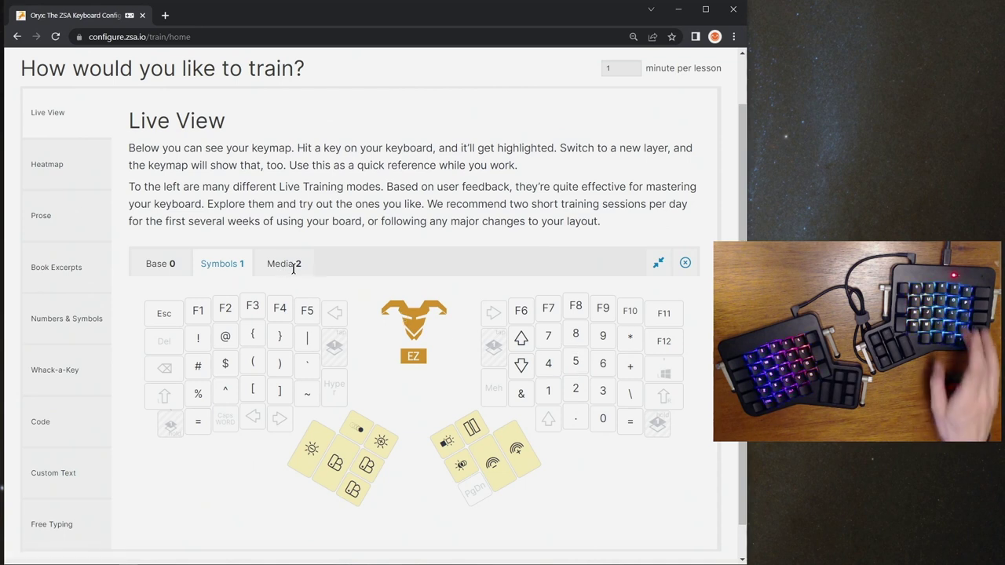
pyautogui.press('shift')
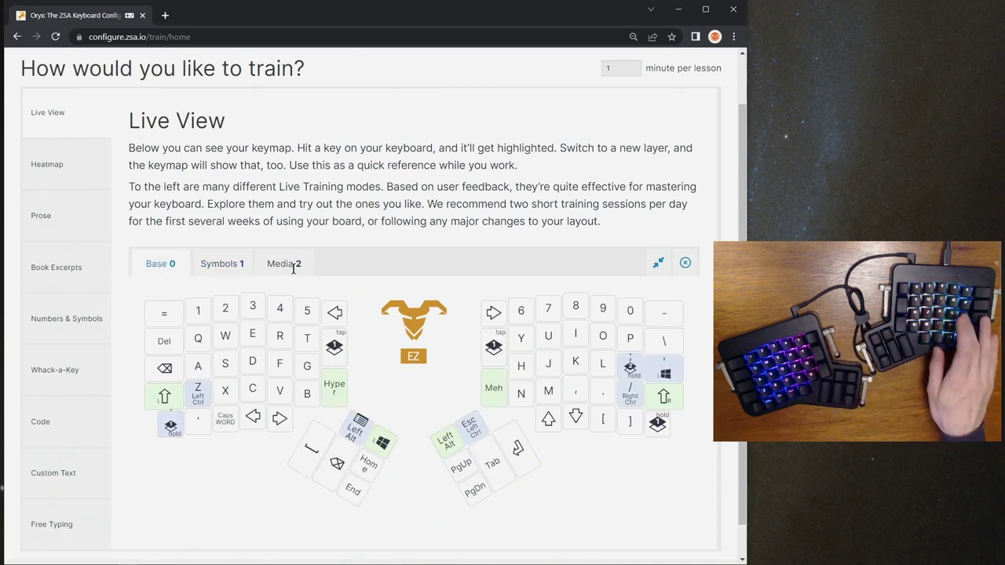
pyautogui.press(';')
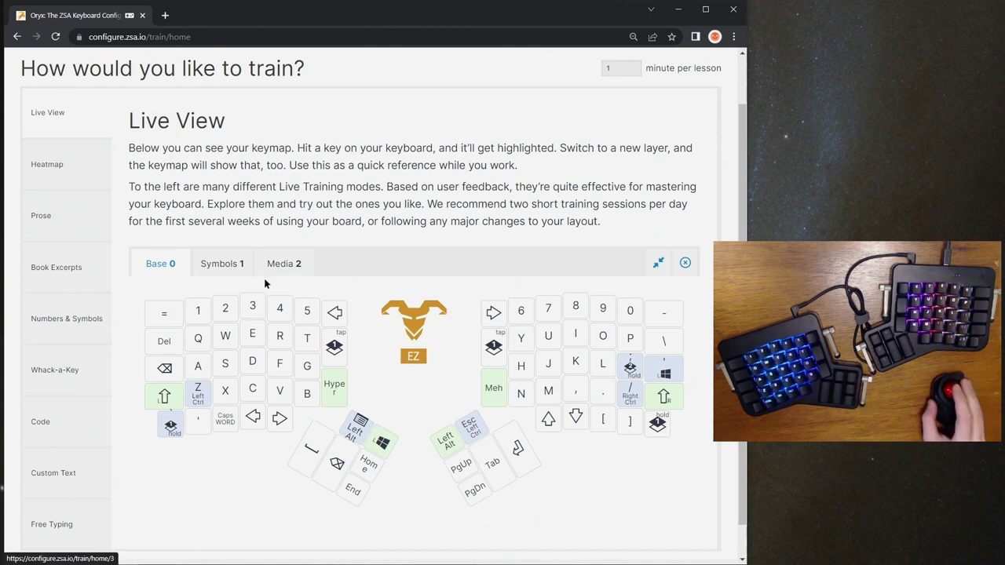
# - Open the Ergodox EZ default layout from the list of default layouts and create an editable copy of it
pyautogui.scroll(1, 350, 226)
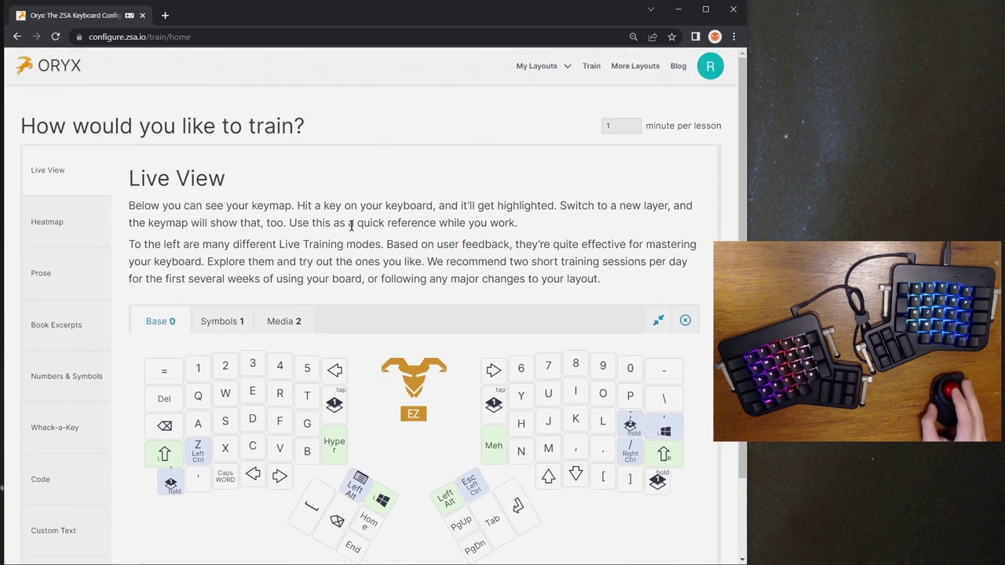
pyautogui.click(562, 67)
pyautogui.click(548, 215)
pyautogui.scroll(-3, 381, 270)
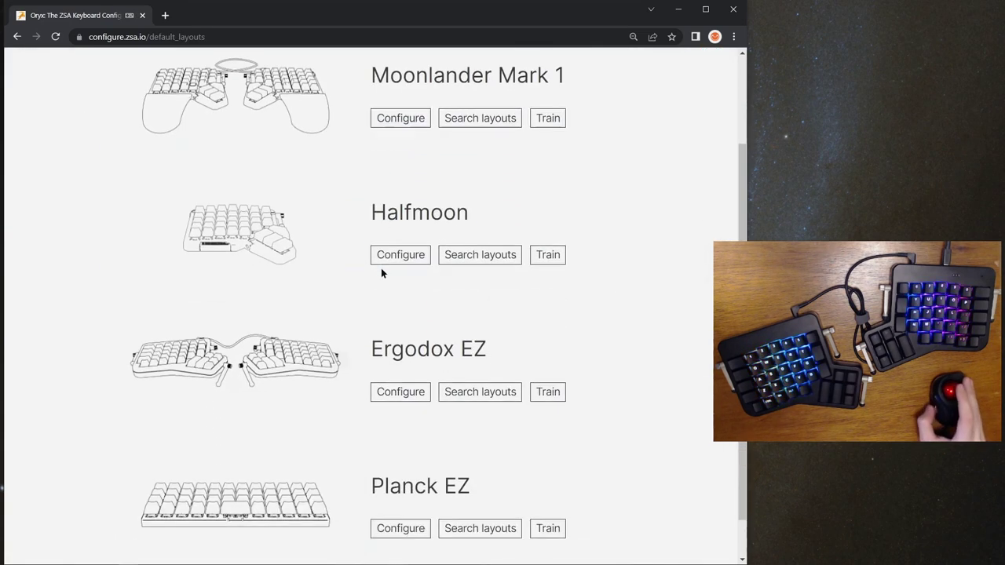
pyautogui.click(398, 345)
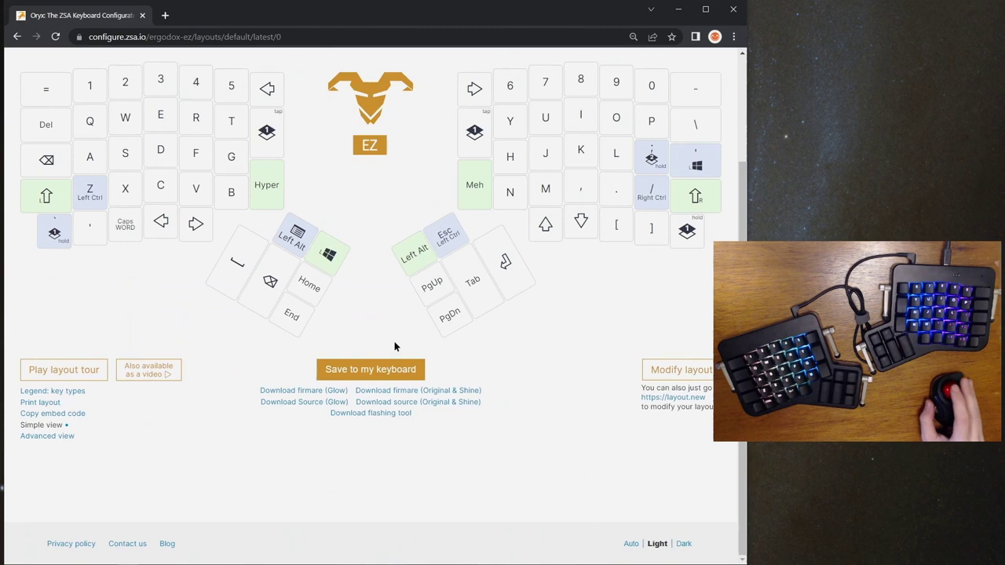
pyautogui.scroll(2, 395, 343)
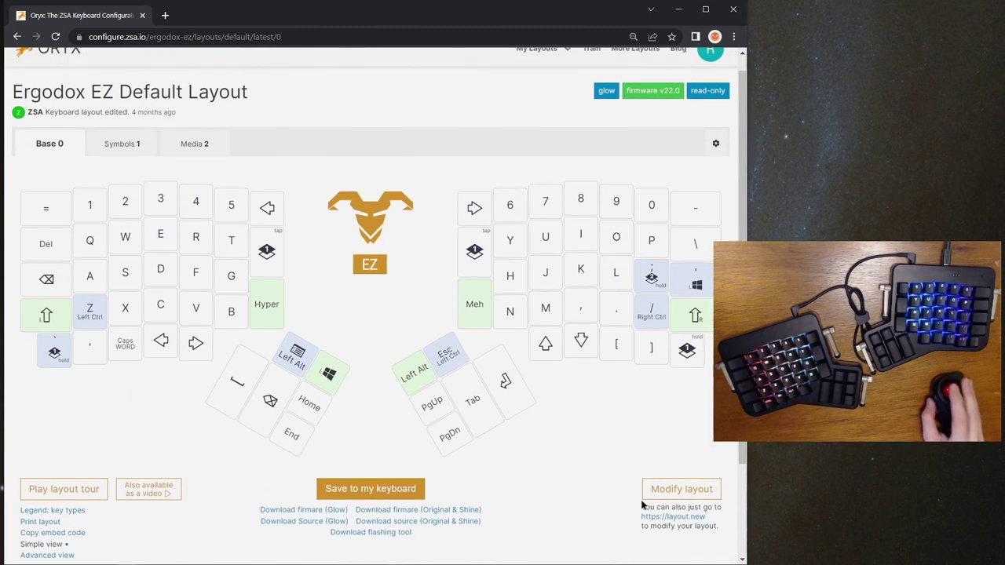
pyautogui.click(681, 490)
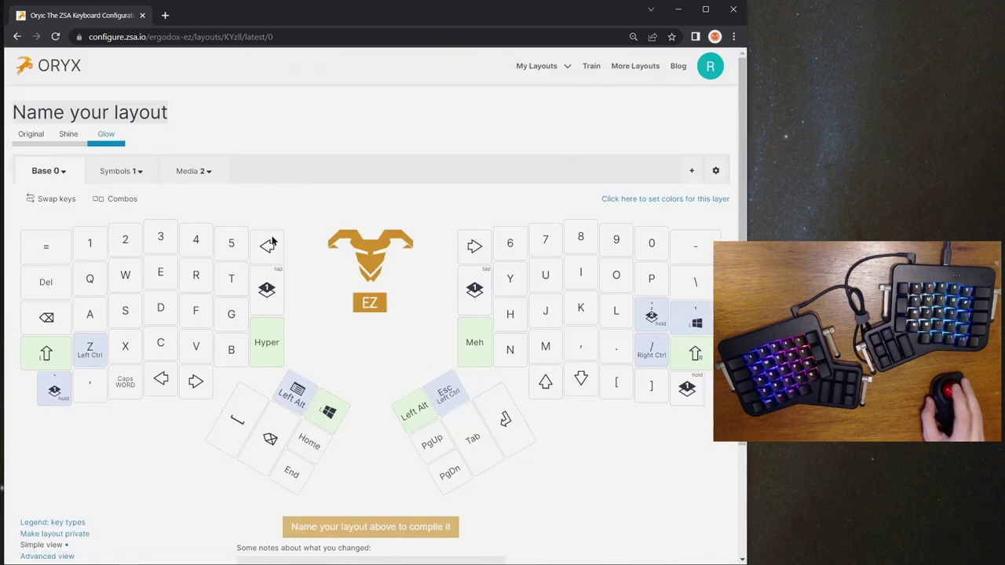
# - Set the whole Media layer to glow in the preset red, Assassin's Red
pyautogui.click(191, 174)
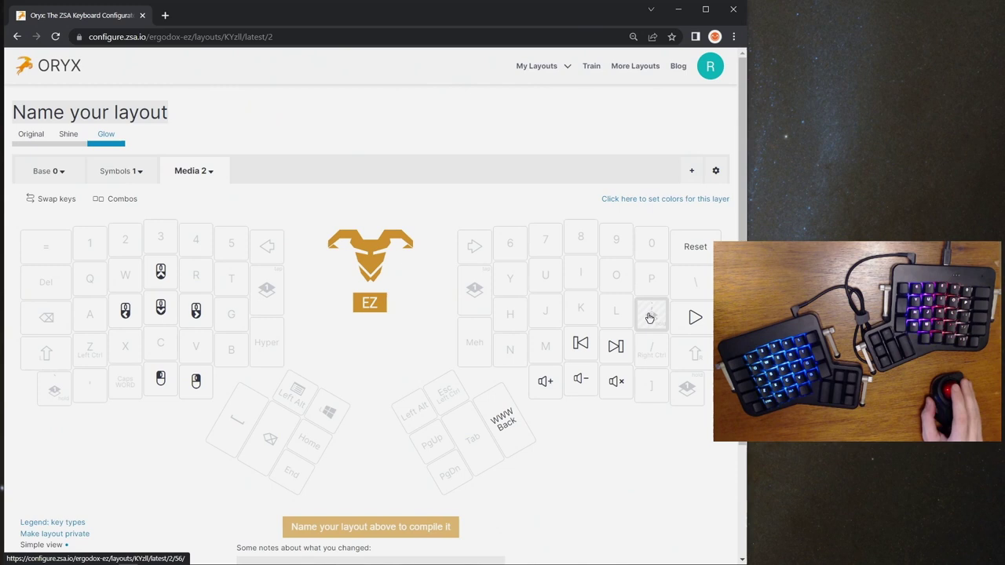
pyautogui.click(656, 200)
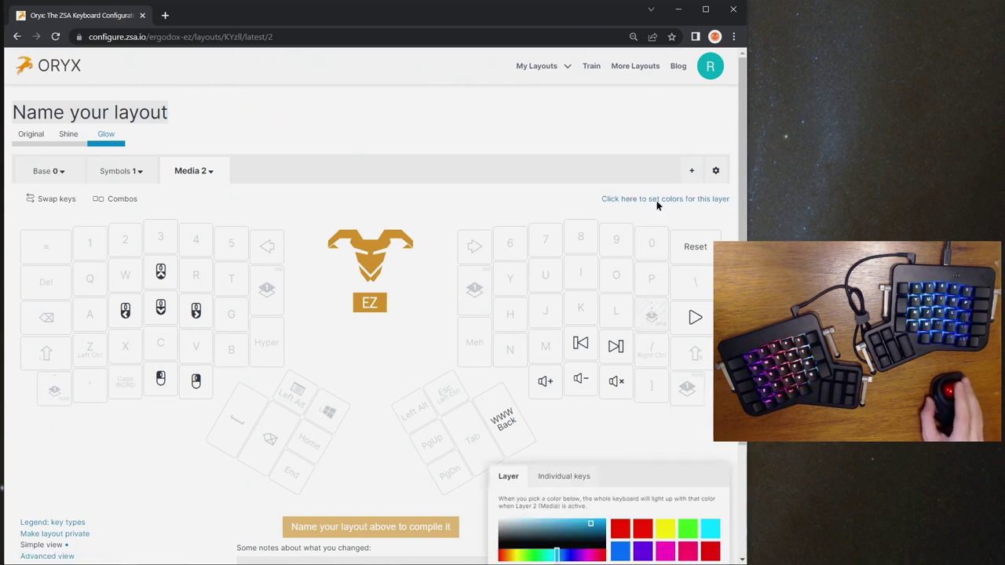
pyautogui.click(640, 532)
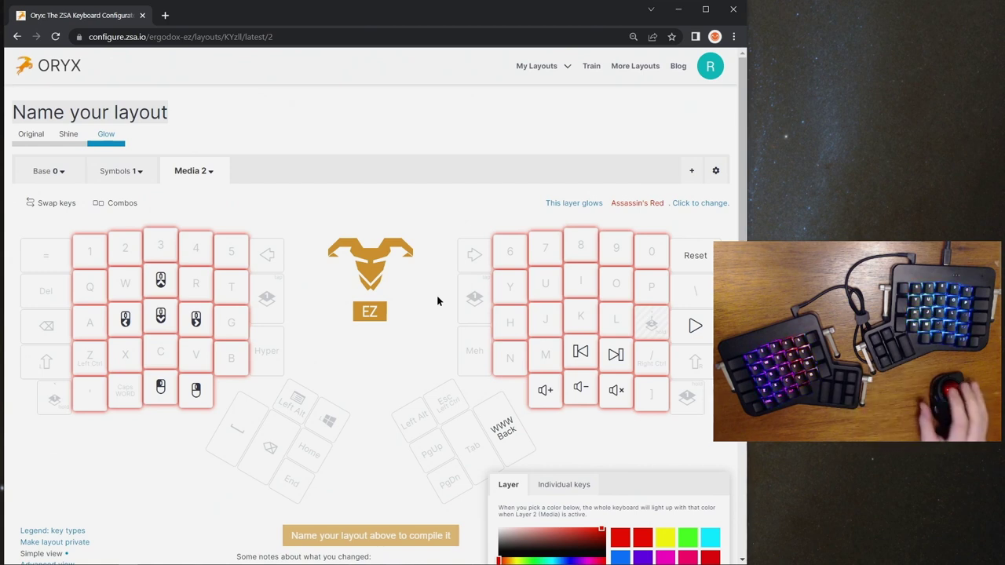
pyautogui.click(437, 300)
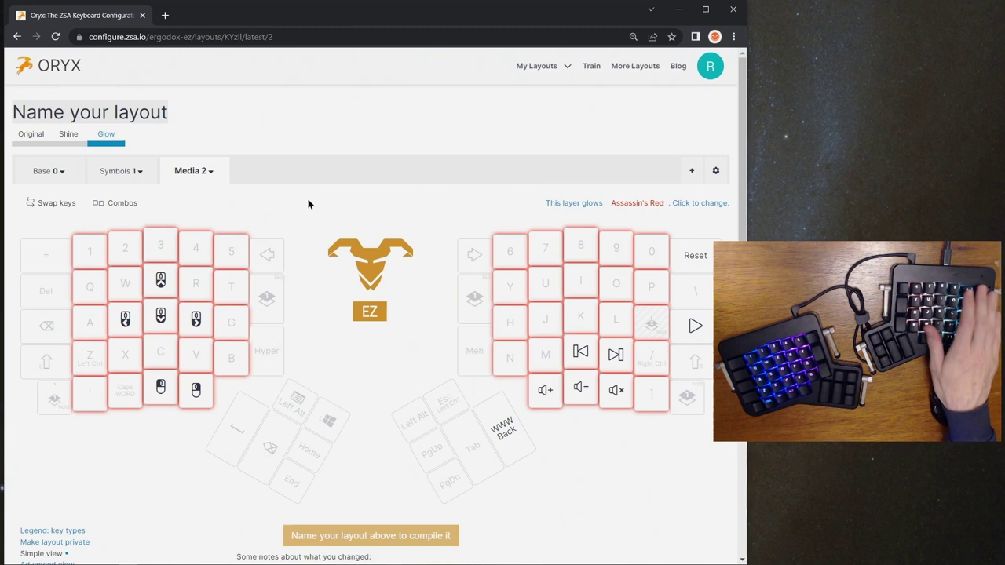
# - Give the 7 key on the Symbols layer its own green glow color, hex #23e220
pyautogui.click(117, 175)
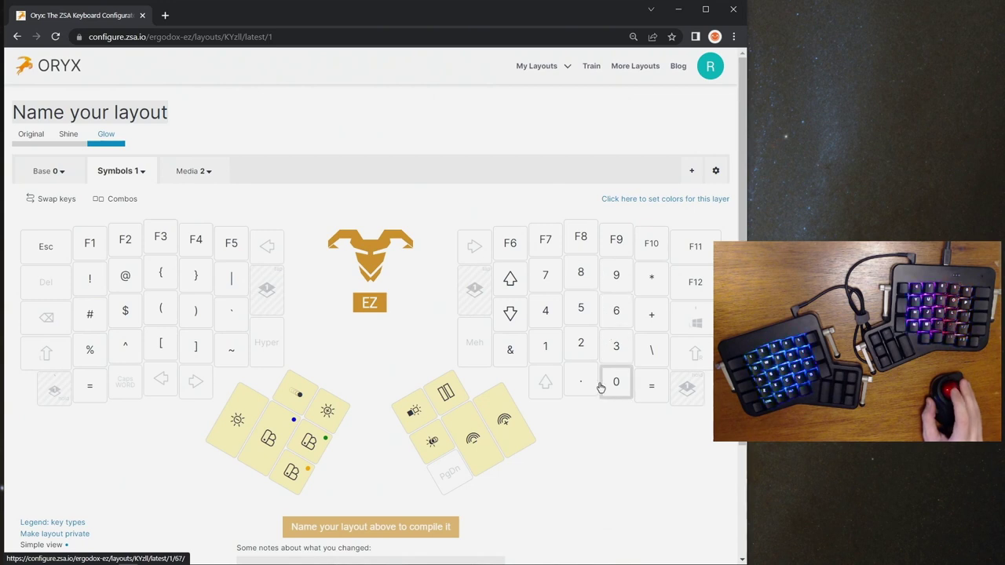
pyautogui.click(553, 283)
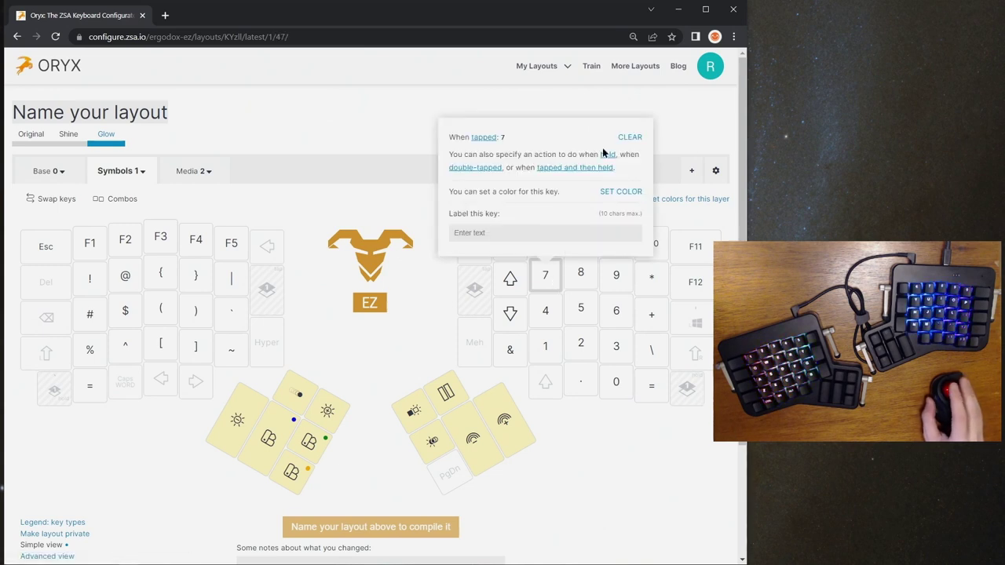
pyautogui.click(624, 192)
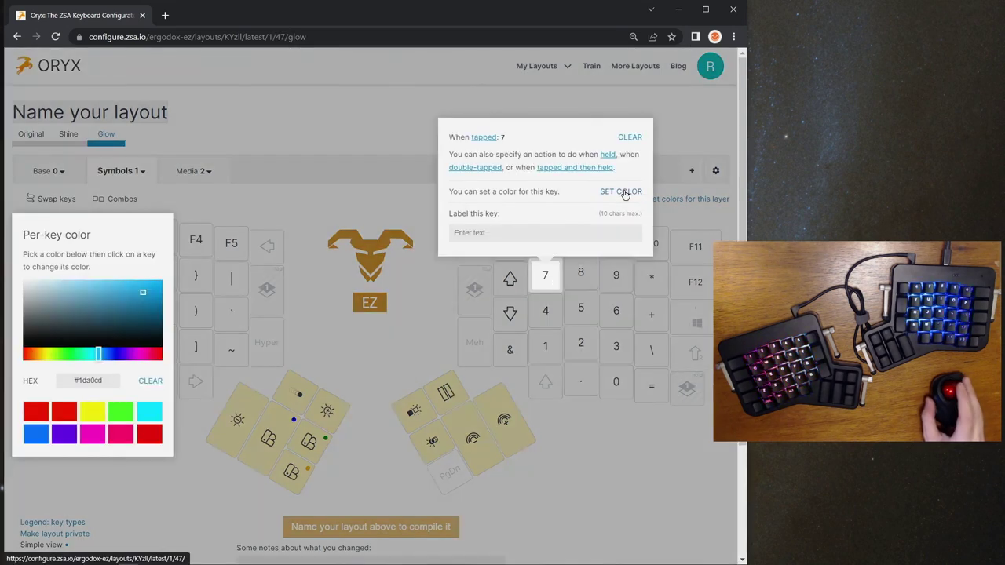
pyautogui.click(87, 354)
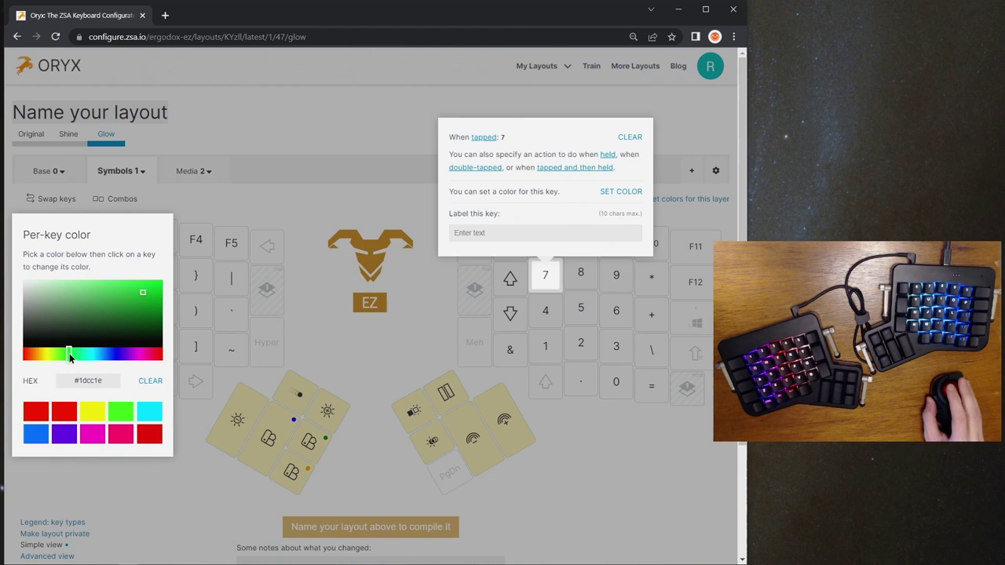
pyautogui.click(70, 354)
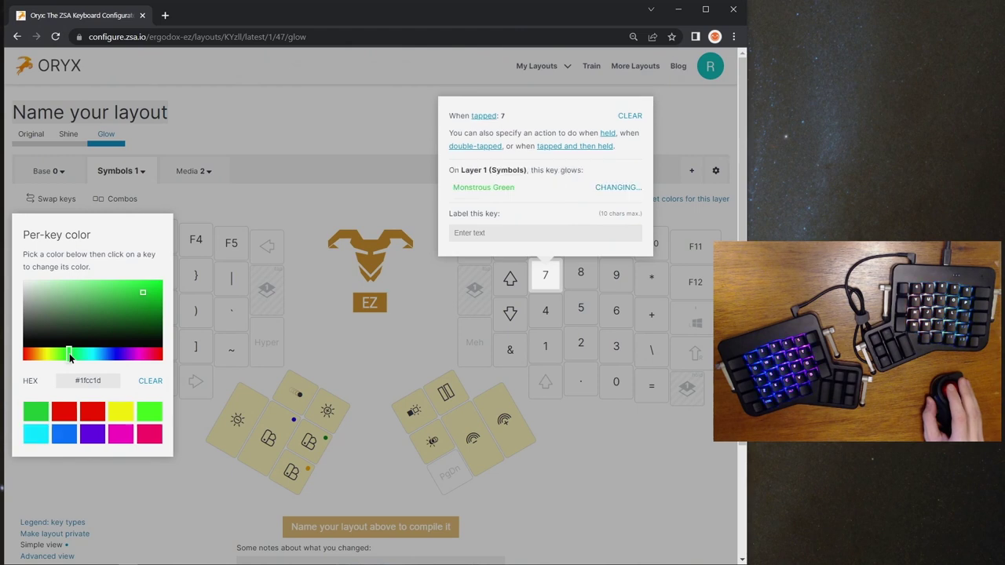
pyautogui.moveTo(145, 293); pyautogui.dragTo(127, 294)
pyautogui.click(143, 291)
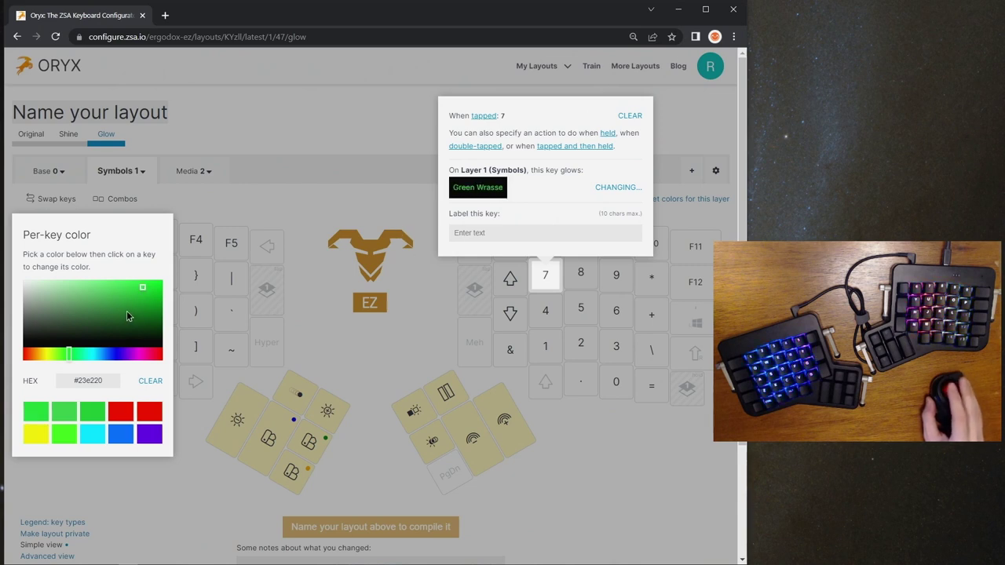
# - Change the 7 key's glow to the darker green Pikkoro Green, #16b014, and give the 8 key the same color
pyautogui.moveTo(143, 292); pyautogui.dragTo(147, 302)
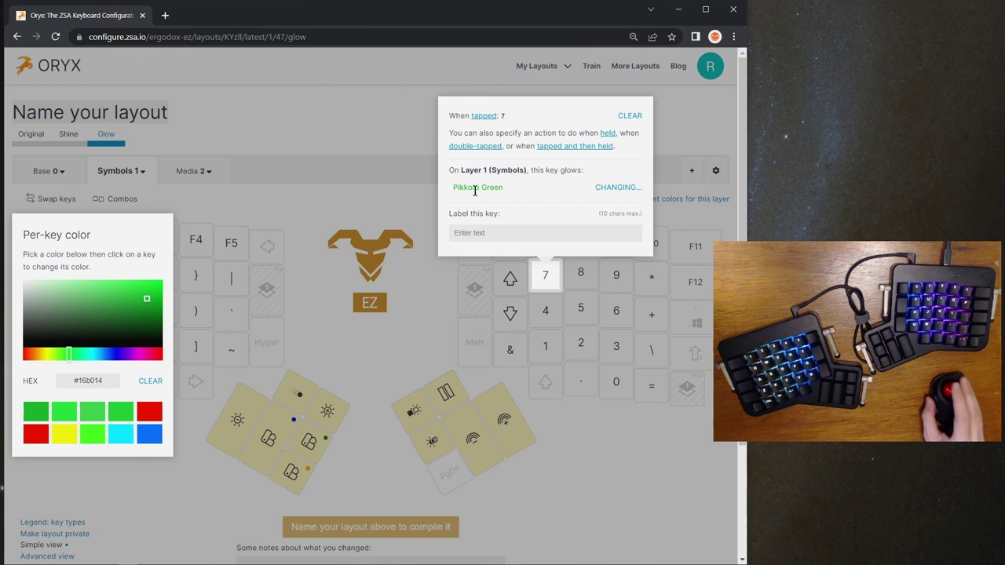
pyautogui.click(306, 335)
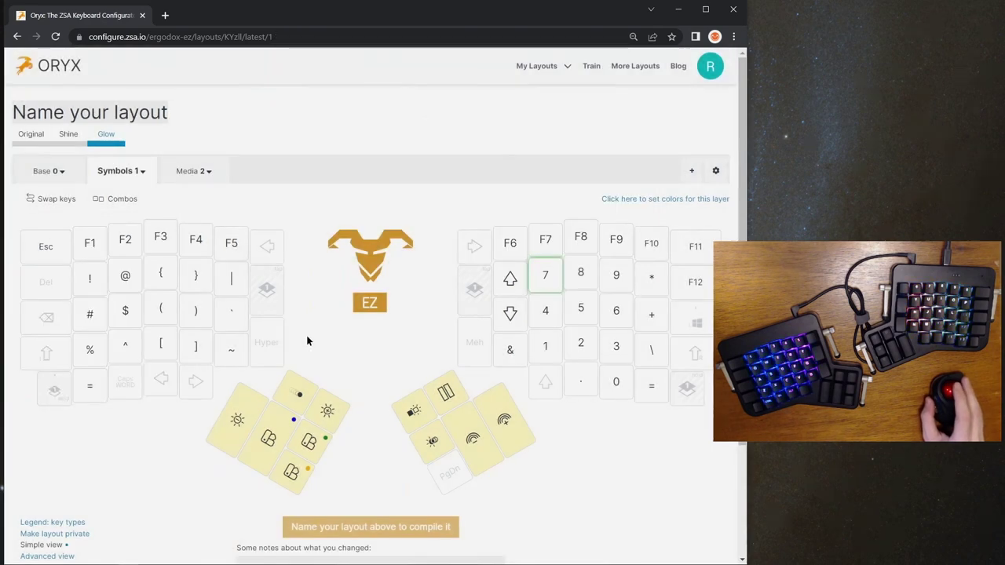
pyautogui.click(580, 278)
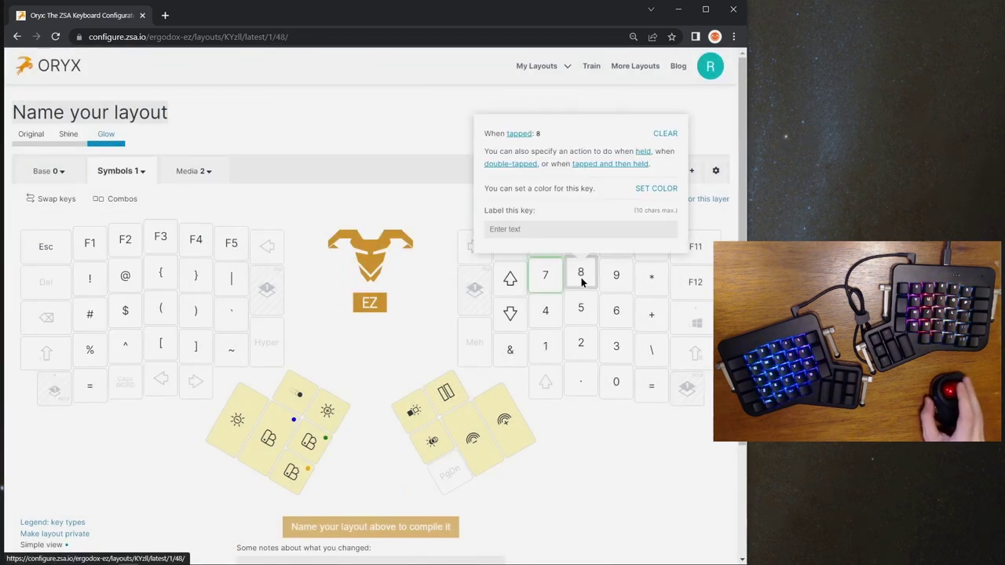
pyautogui.click(650, 190)
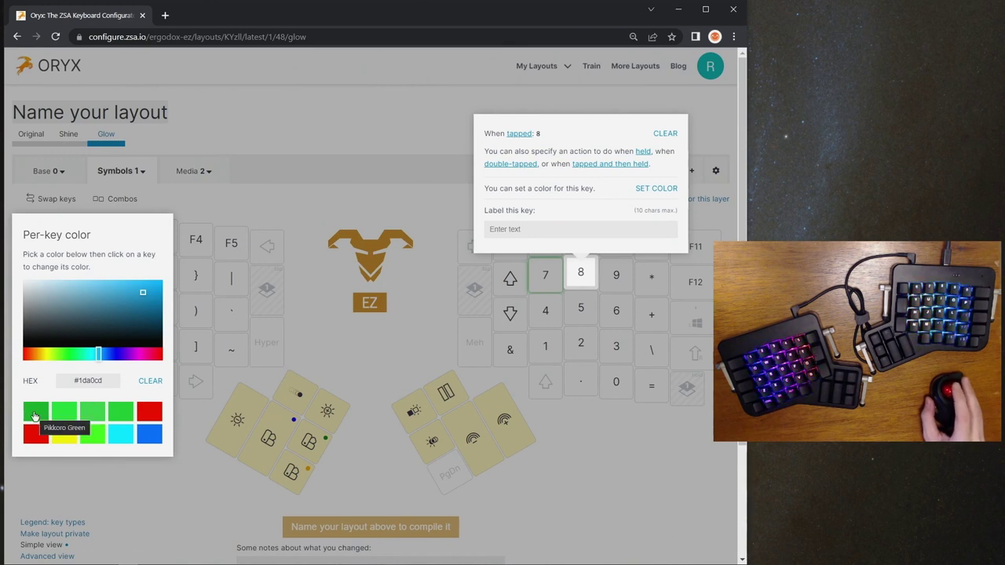
pyautogui.click(34, 415)
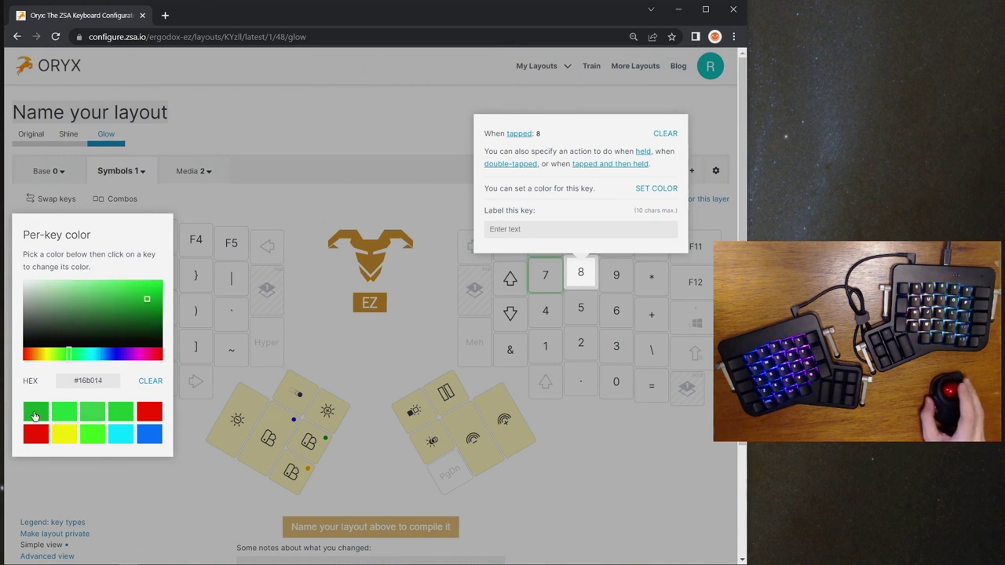
pyautogui.click(274, 394)
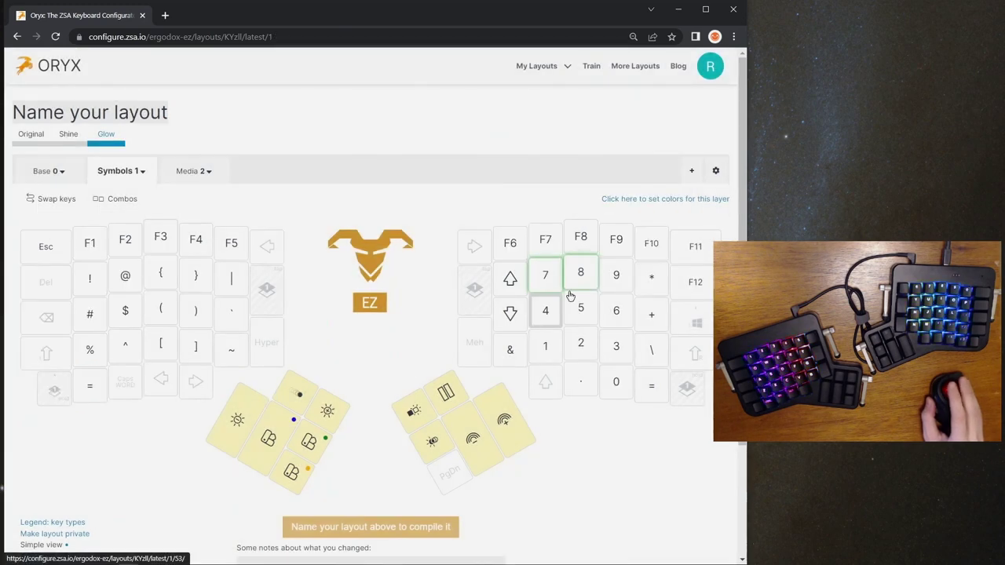
# - Give the 9 key on the Symbols layer a green glow from the recent colors
pyautogui.click(609, 292)
pyautogui.click(680, 191)
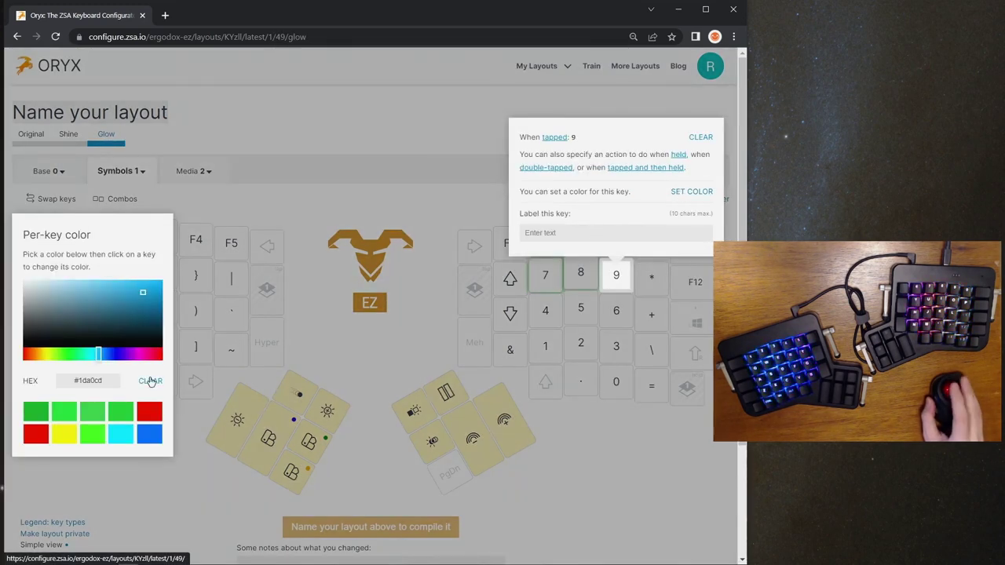
pyautogui.click(76, 404)
pyautogui.click(396, 306)
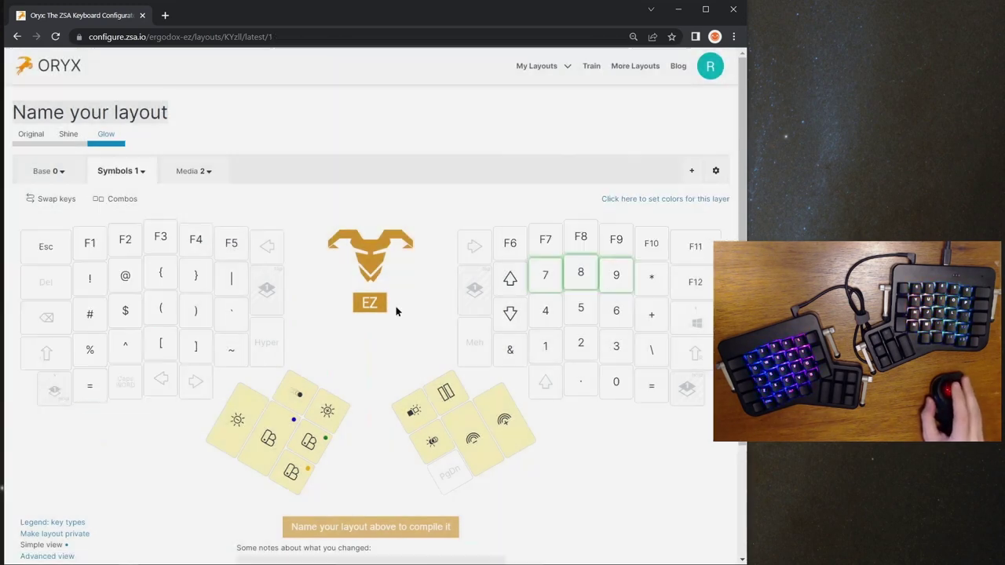
# - Set the 4, 5 and 6 keys on the Symbols layer to glow Pikkoro Green, #16b014
pyautogui.click(544, 311)
pyautogui.click(621, 228)
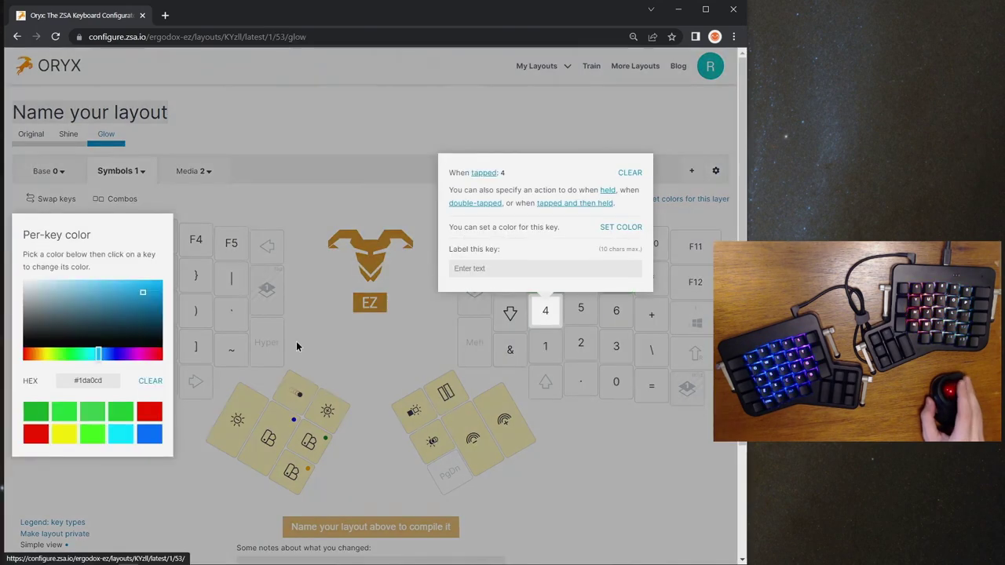
pyautogui.click(39, 411)
pyautogui.click(366, 330)
pyautogui.click(581, 308)
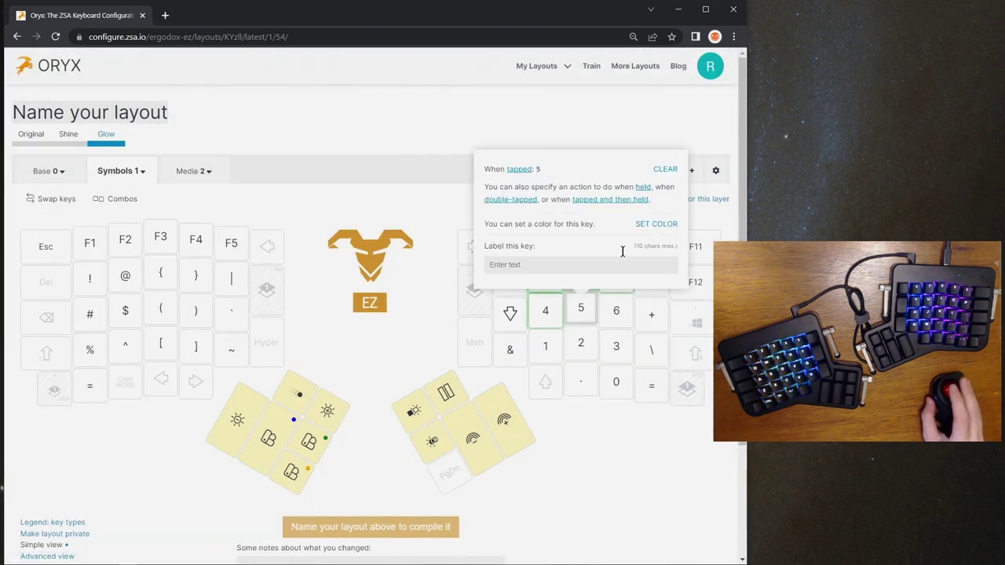
pyautogui.click(656, 224)
pyautogui.click(35, 409)
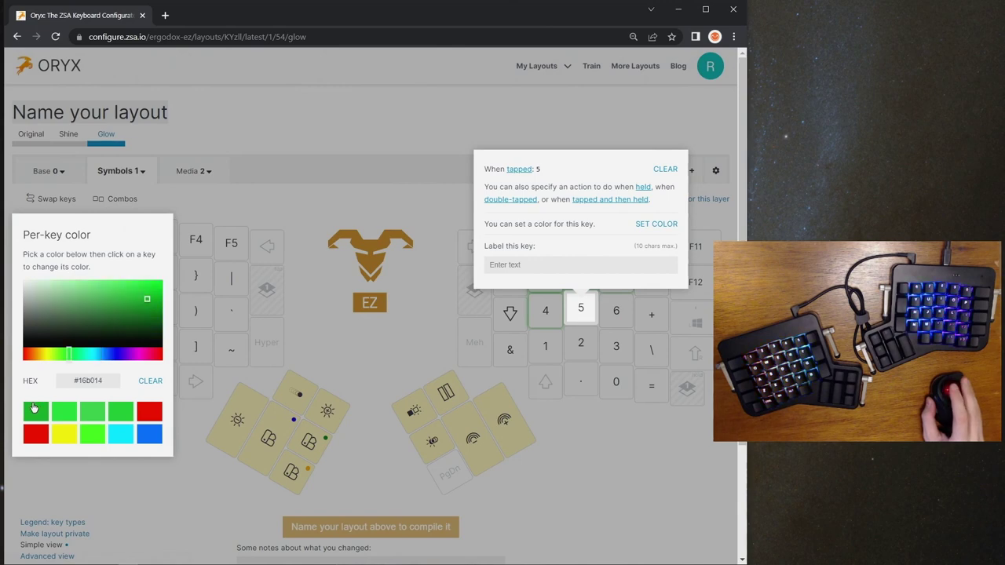
pyautogui.click(358, 331)
pyautogui.click(610, 314)
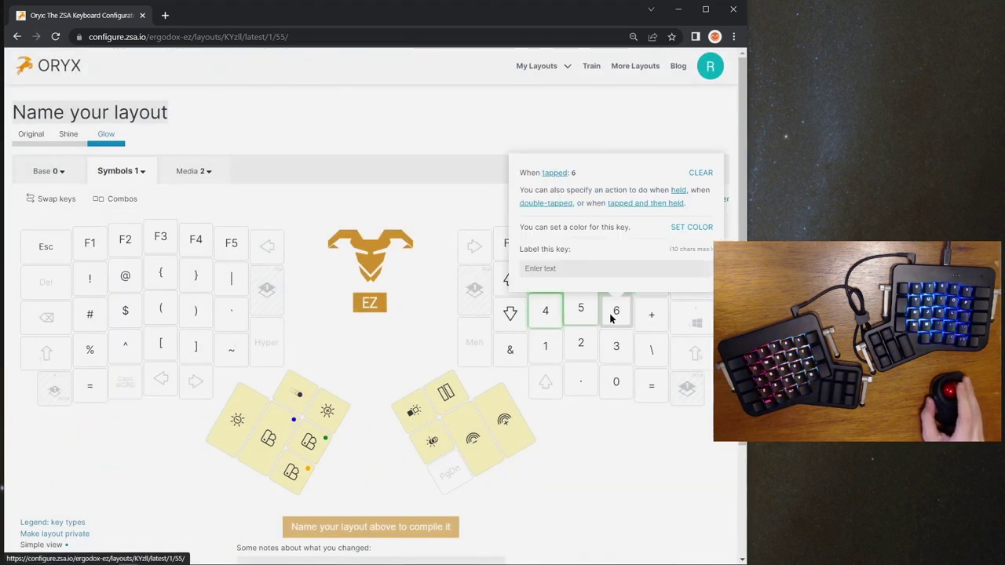
pyautogui.click(689, 229)
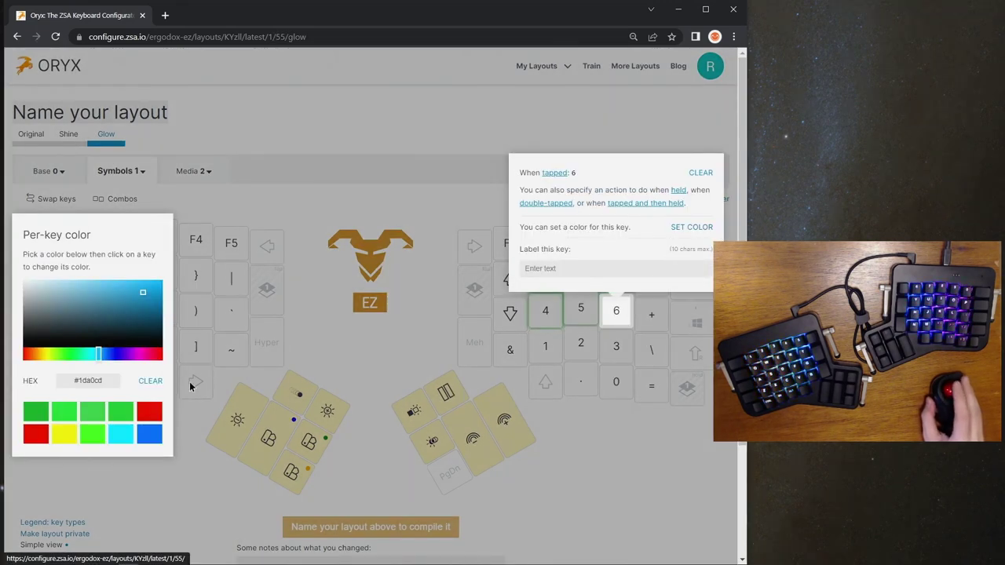
pyautogui.click(36, 410)
pyautogui.click(423, 318)
# - Give the 1, 2 and 3 keys on the Symbols layer the same green glow as the other number keys
pyautogui.click(543, 347)
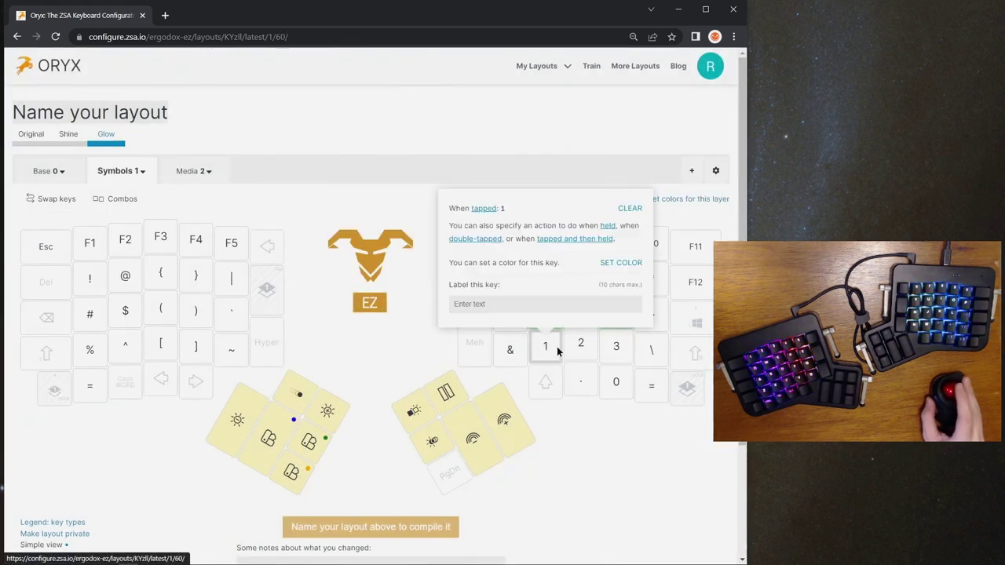
pyautogui.click(621, 264)
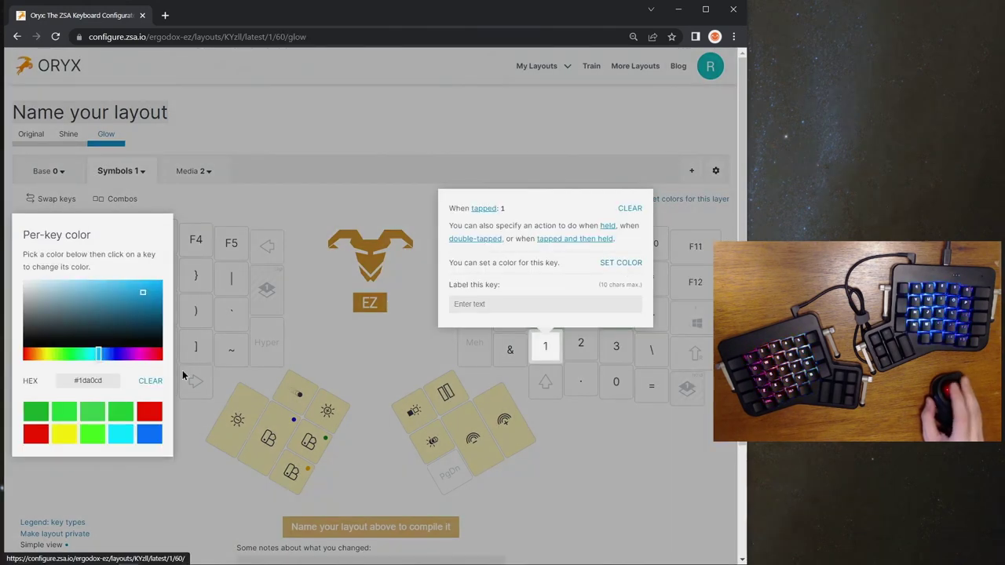
pyautogui.click(36, 409)
pyautogui.click(426, 342)
pyautogui.click(585, 344)
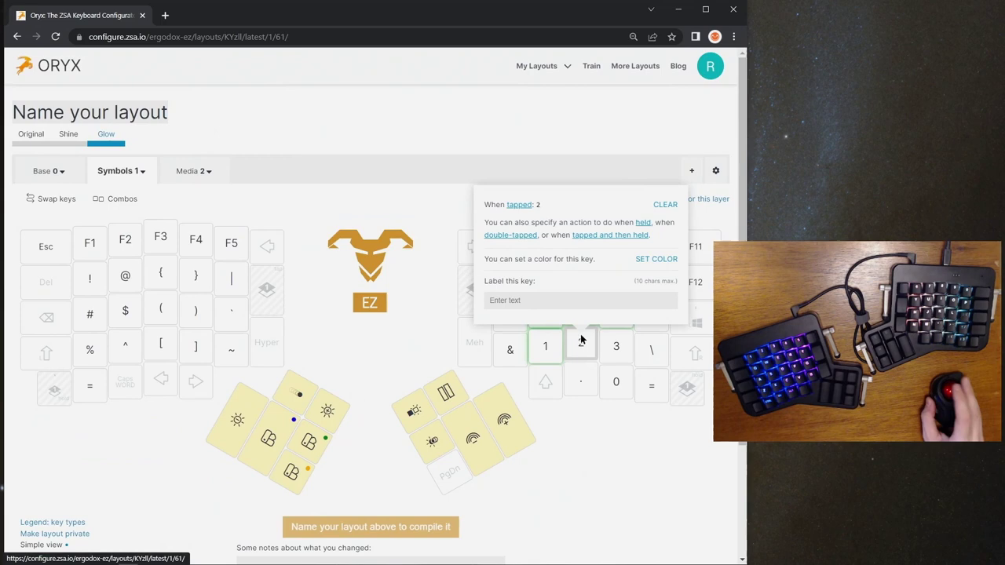
pyautogui.click(652, 260)
pyautogui.click(36, 410)
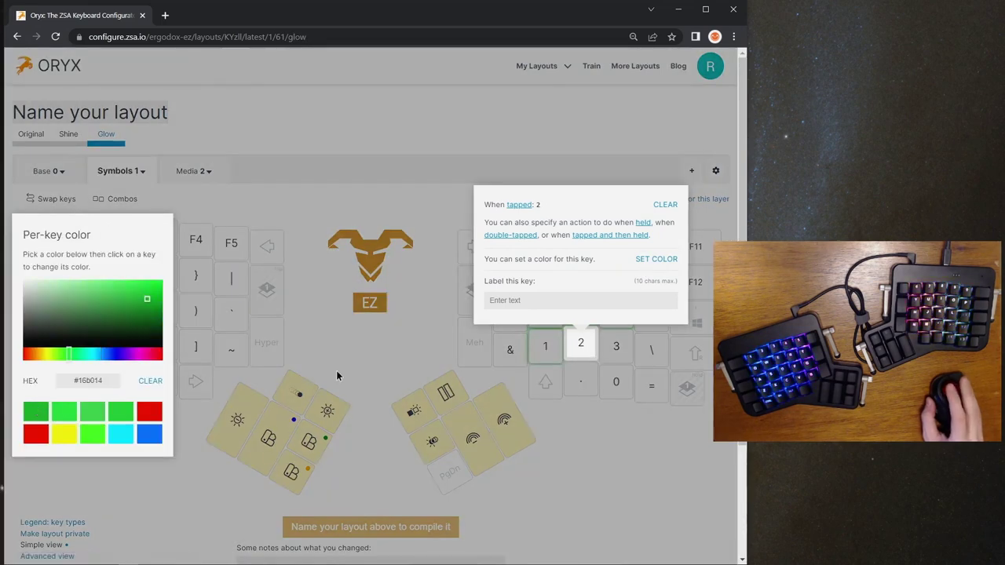
pyautogui.click(439, 357)
pyautogui.click(616, 346)
pyautogui.click(683, 262)
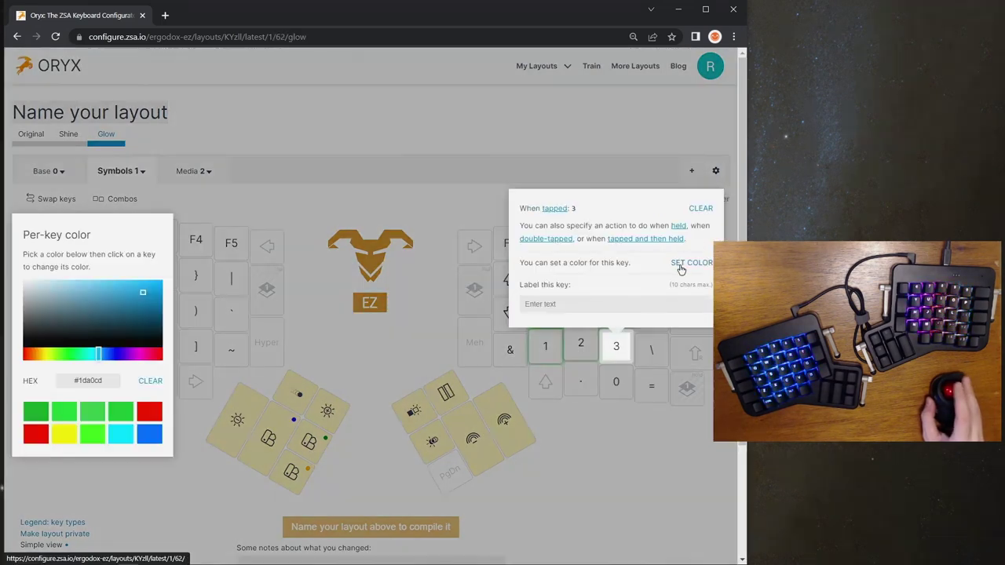
pyautogui.click(72, 354)
pyautogui.click(375, 370)
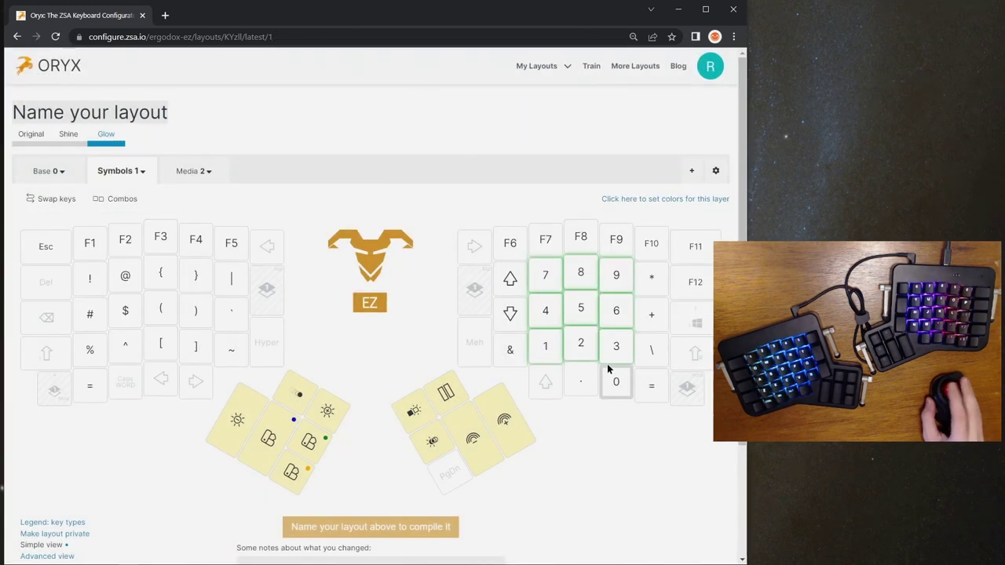
# - Set the 0 key on the Symbols layer to glow Pikkoro Green and switch to the Media layer
pyautogui.click(609, 369)
pyautogui.click(675, 301)
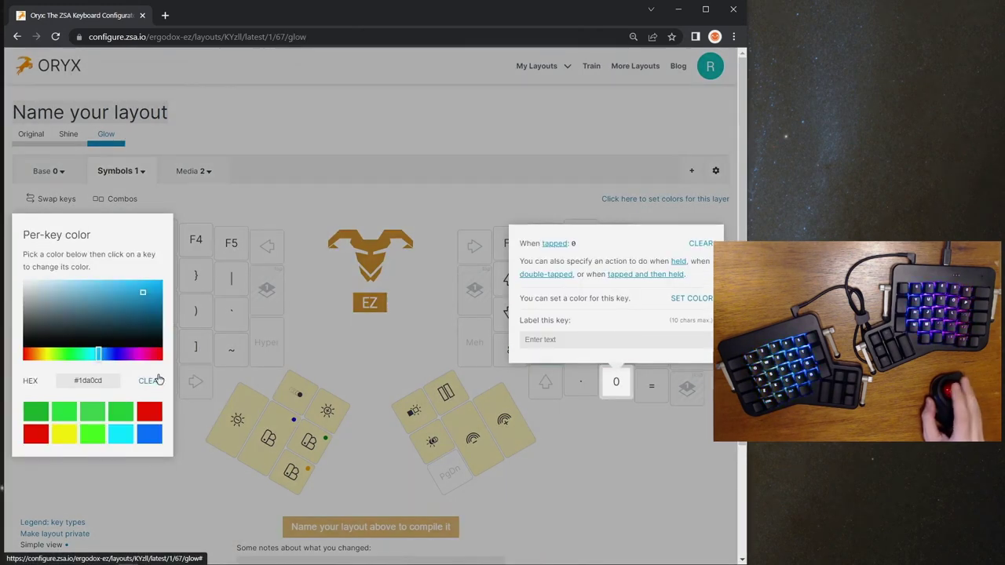
pyautogui.click(38, 411)
pyautogui.click(340, 378)
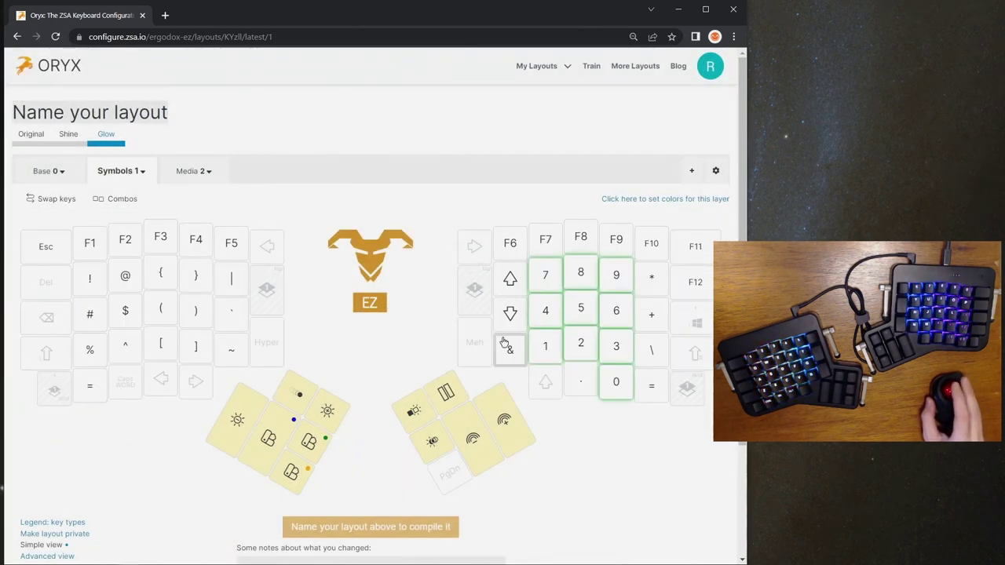
pyautogui.click(189, 170)
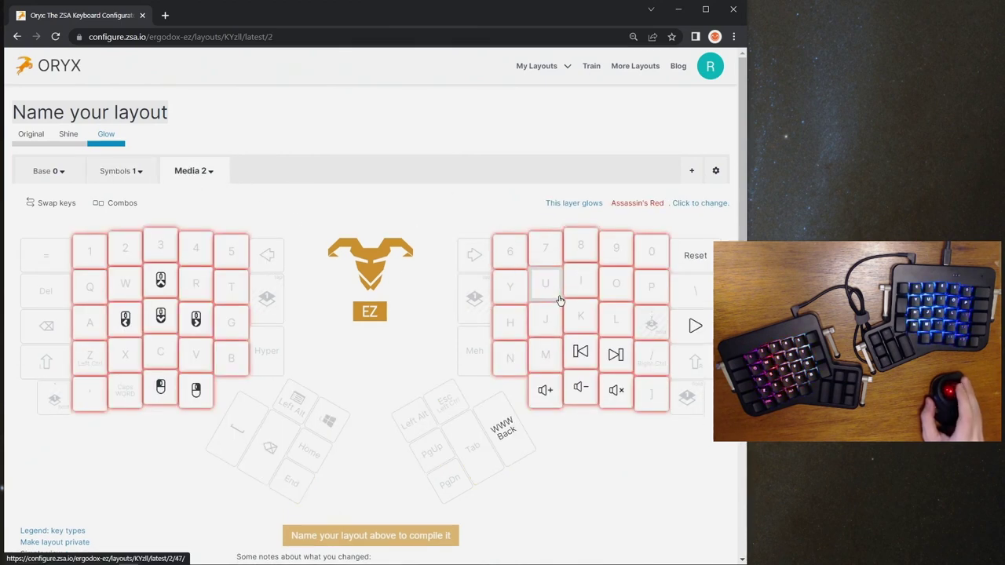
# - Name the layout Lights, replacing the placeholder title
pyautogui.click(132, 108)
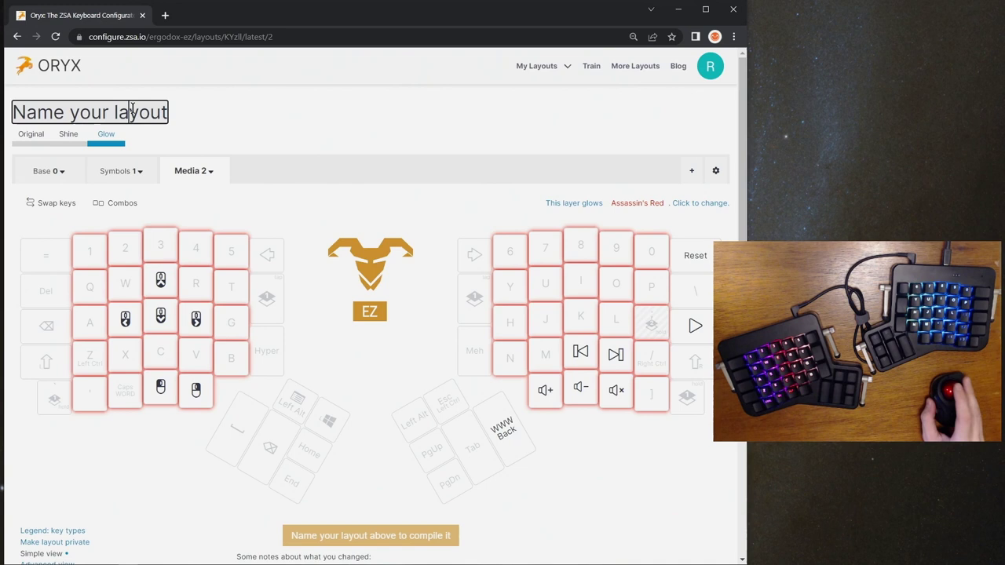
pyautogui.press('BackSpace')
pyautogui.press('BackSpace')
pyautogui.press('BackSpace')
pyautogui.press('BackSpace')
pyautogui.press('BackSpace')
pyautogui.press('BackSpace')
pyautogui.press('BackSpace')
pyautogui.press('BackSpace')
pyautogui.press('BackSpace')
pyautogui.press('BackSpace')
pyautogui.press('BackSpace')
pyautogui.press('BackSpace')
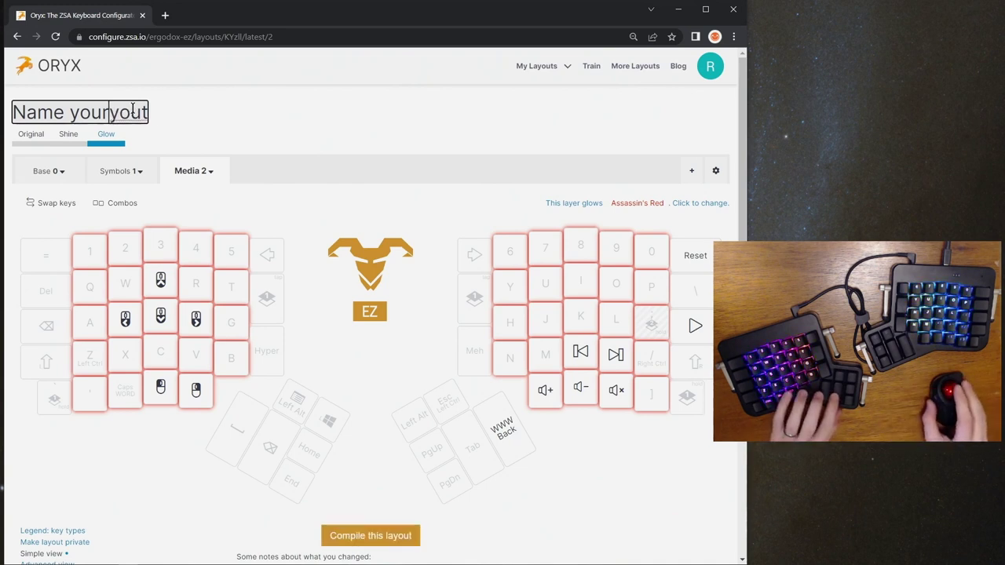
pyautogui.click(58, 113)
pyautogui.press('BackSpace')
pyautogui.press('BackSpace')
pyautogui.press('BackSpace')
pyautogui.press('BackSpace')
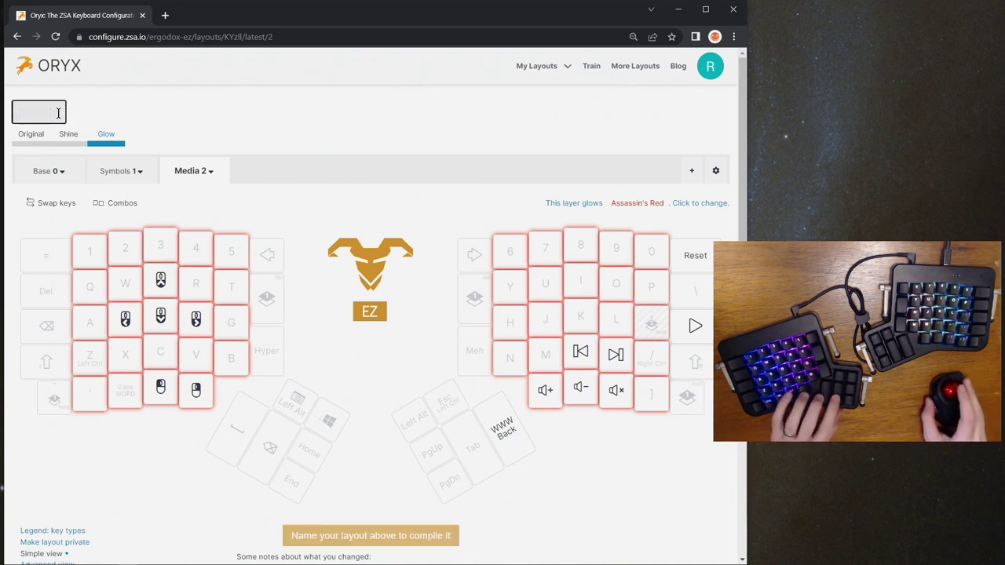
pyautogui.write('Li')
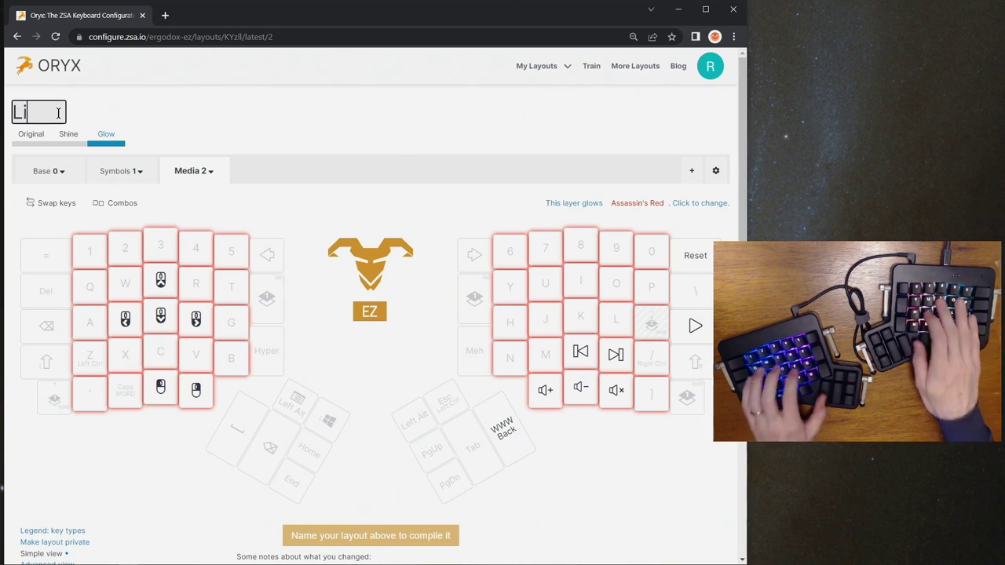
pyautogui.write('ghts')
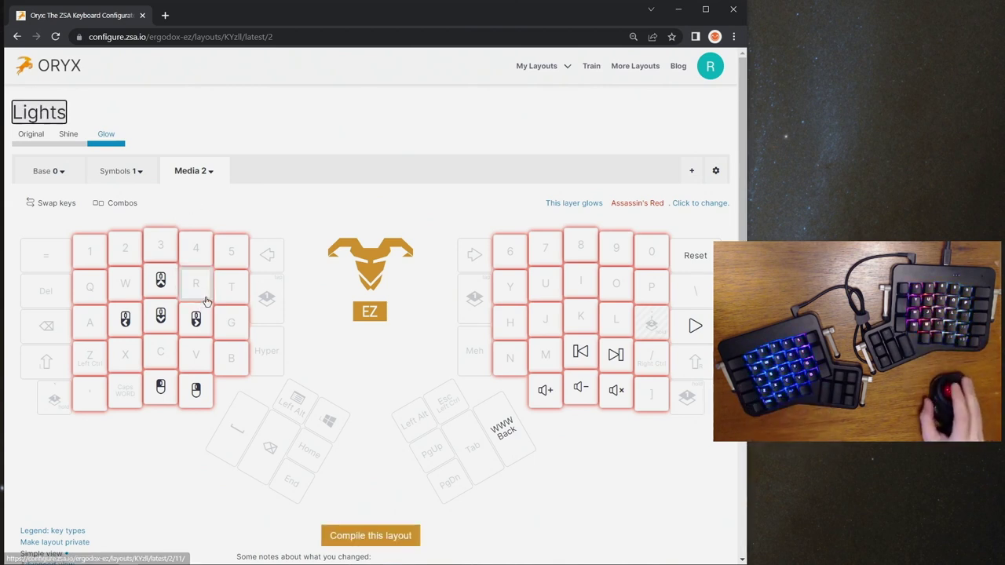
pyautogui.click(343, 234)
# - Compile the Lights layout without adding change notes
pyautogui.scroll(-3, 343, 237)
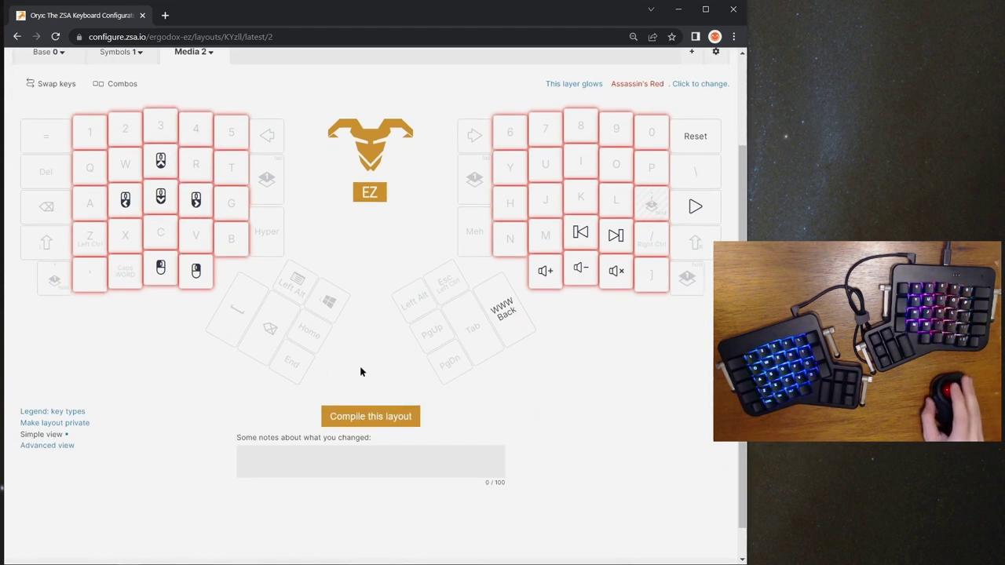
pyautogui.click(360, 415)
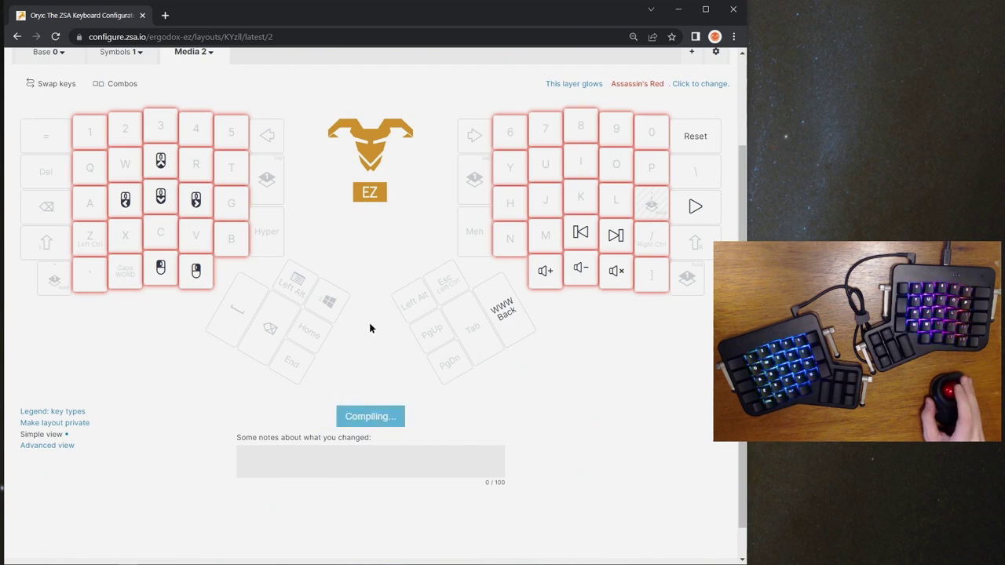
pyautogui.scroll(1, 408, 310)
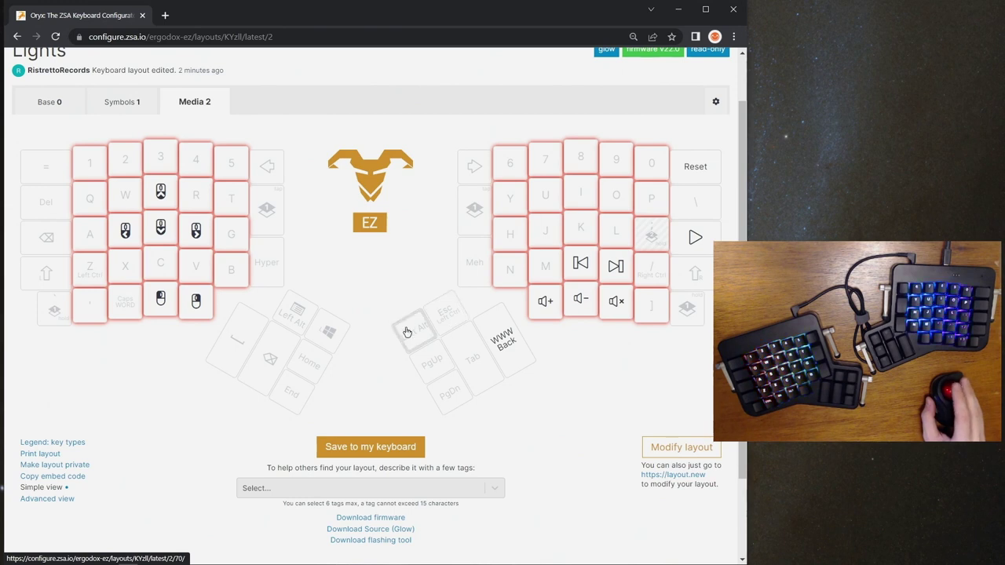
# - Save the compiled layout to the keyboard by connecting to Unknown Device (16C0:0478), and return to the layout
pyautogui.click(379, 447)
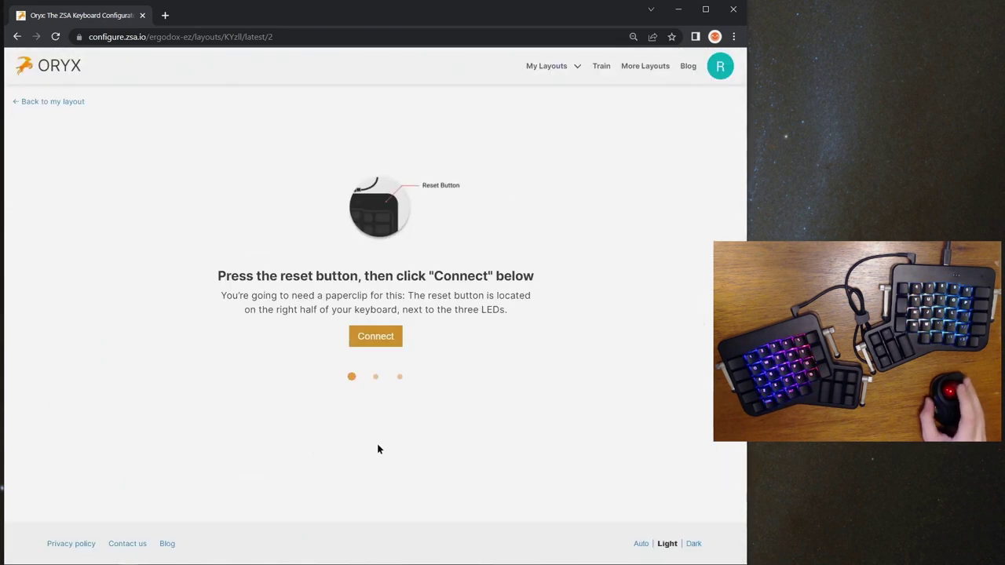
pyautogui.click(375, 337)
pyautogui.click(122, 82)
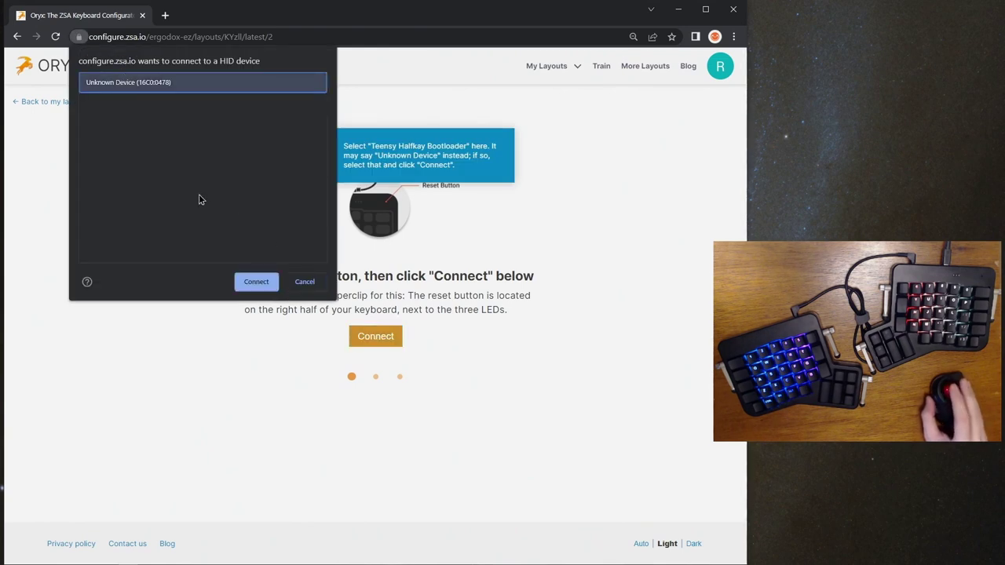
pyautogui.click(255, 281)
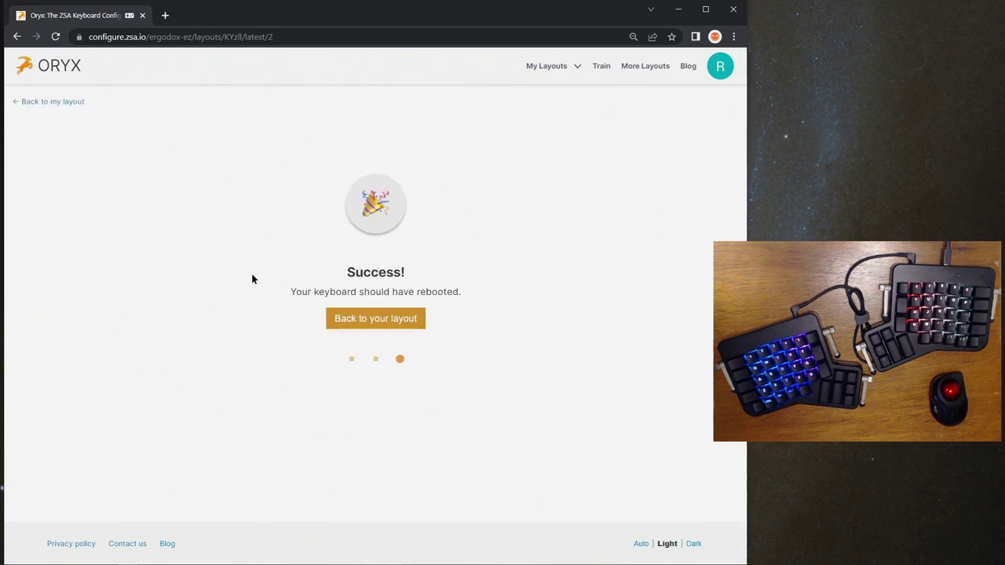
pyautogui.click(375, 318)
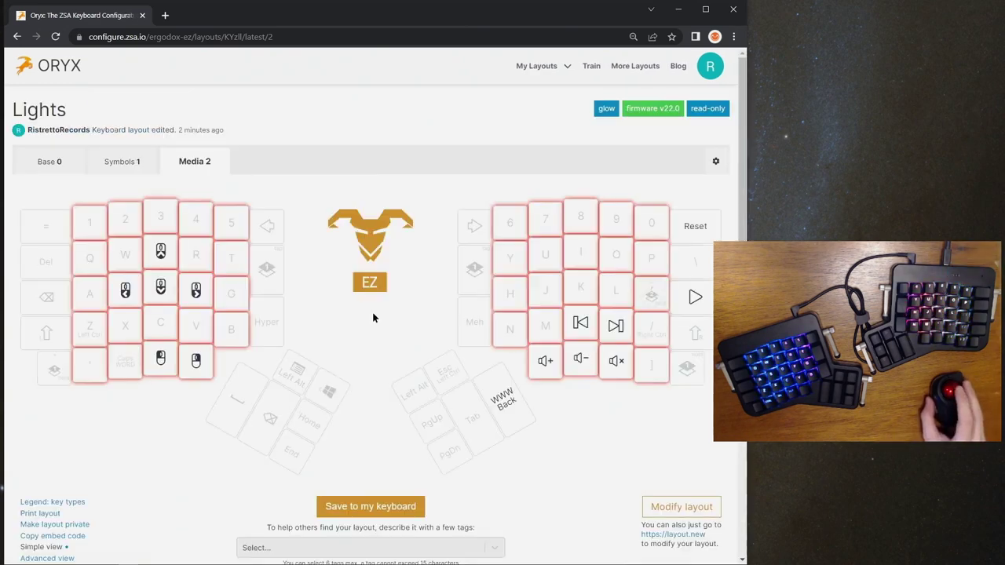
# - Start Live Training and connect the ErgoDox EZ Glow keyboard to show its keymap in Live View
pyautogui.click(598, 68)
pyautogui.click(80, 278)
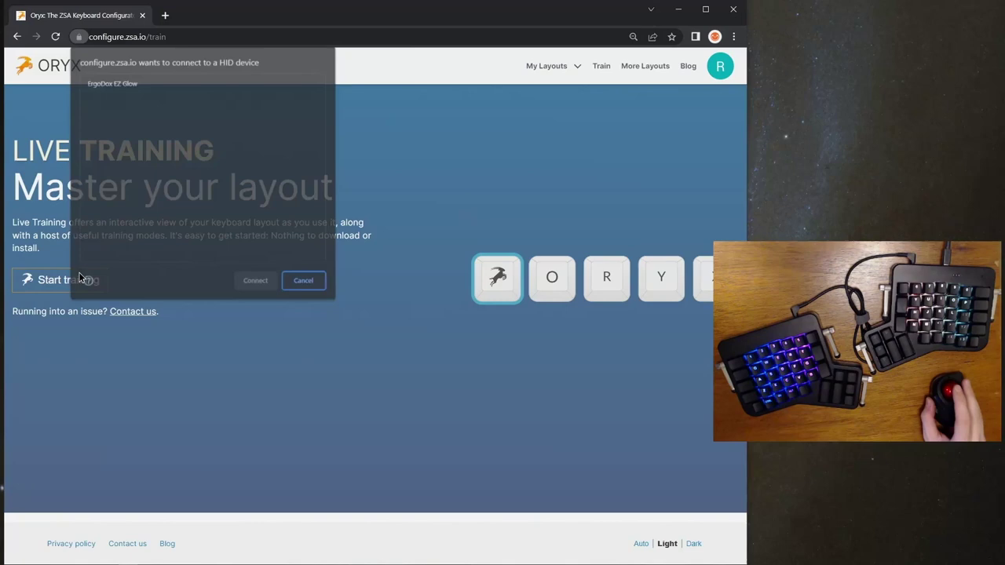
pyautogui.click(126, 82)
pyautogui.click(253, 281)
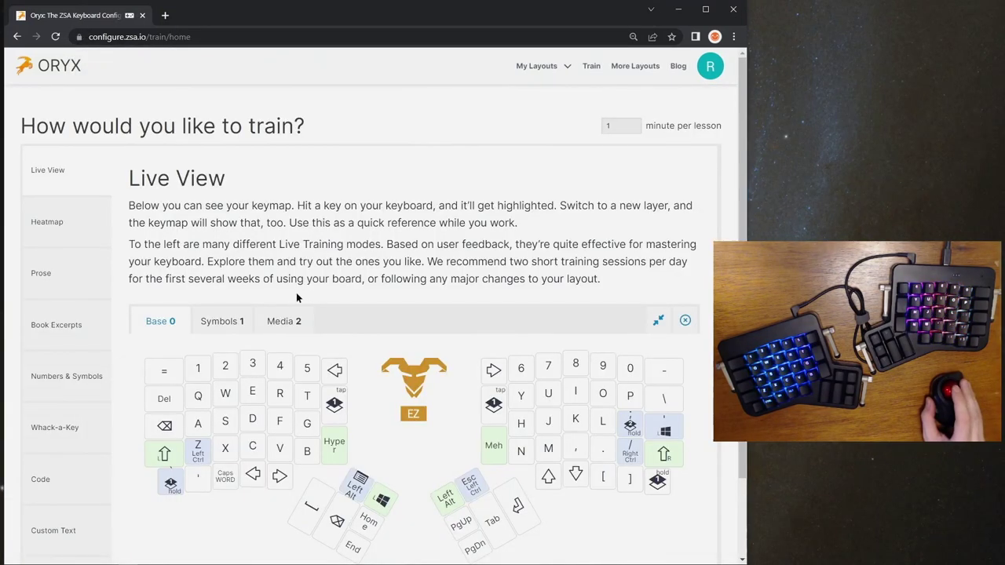
pyautogui.scroll(-1, 335, 288)
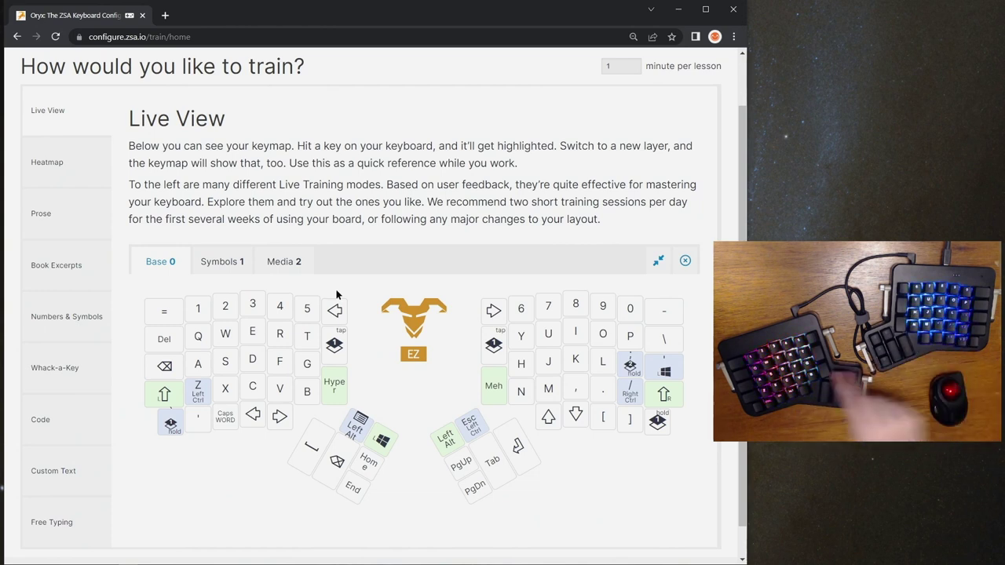
# - Test the layer keys on the keyboard, switch to the Symbols layer, and inspect its Toggle lighting key
pyautogui.press('F13')
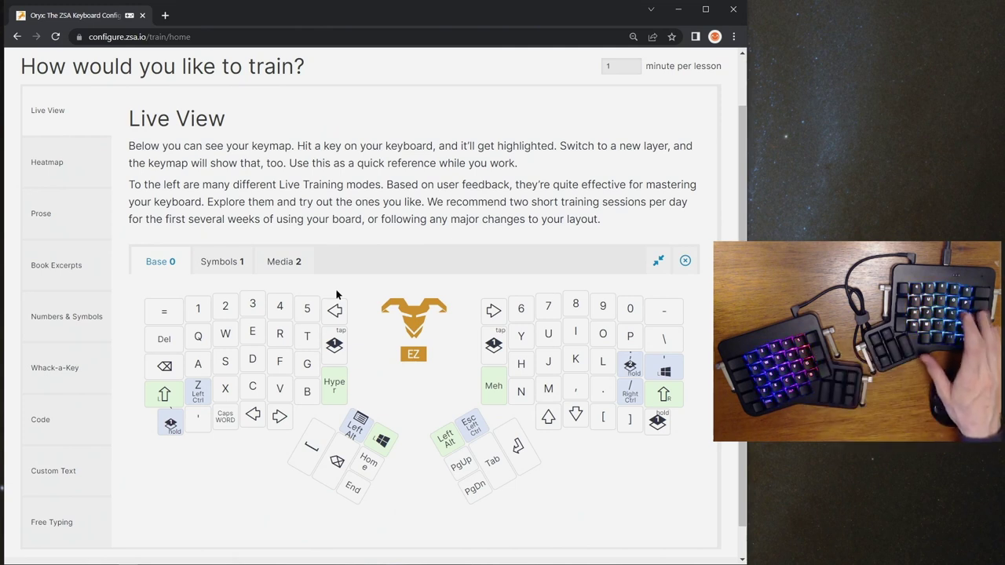
pyautogui.press(';')
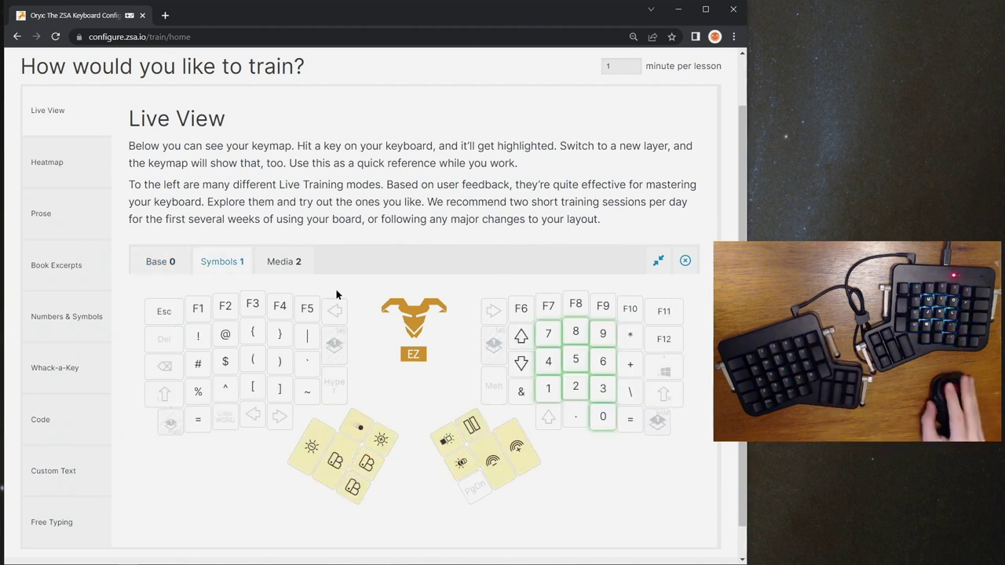
pyautogui.click(441, 436)
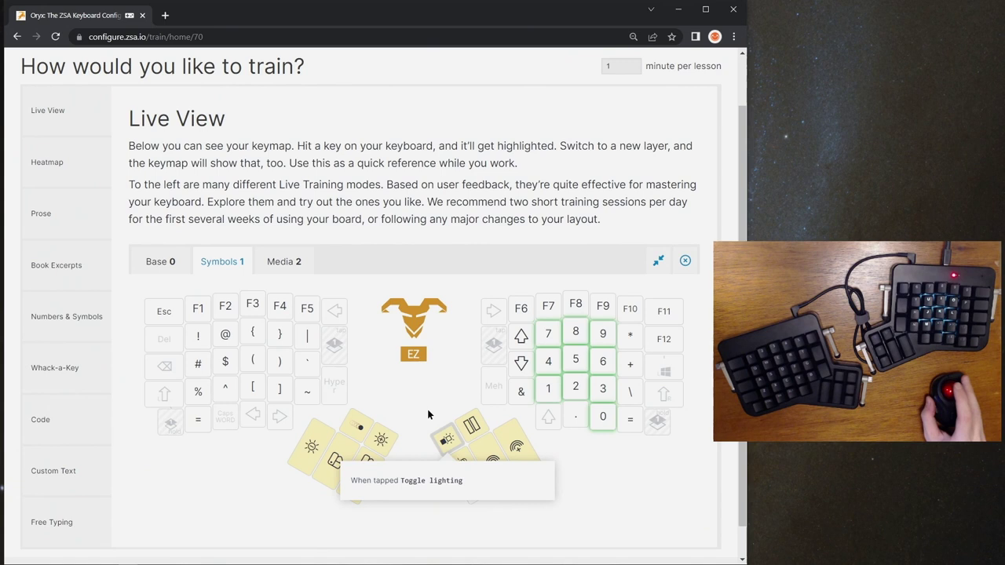
pyautogui.click(427, 413)
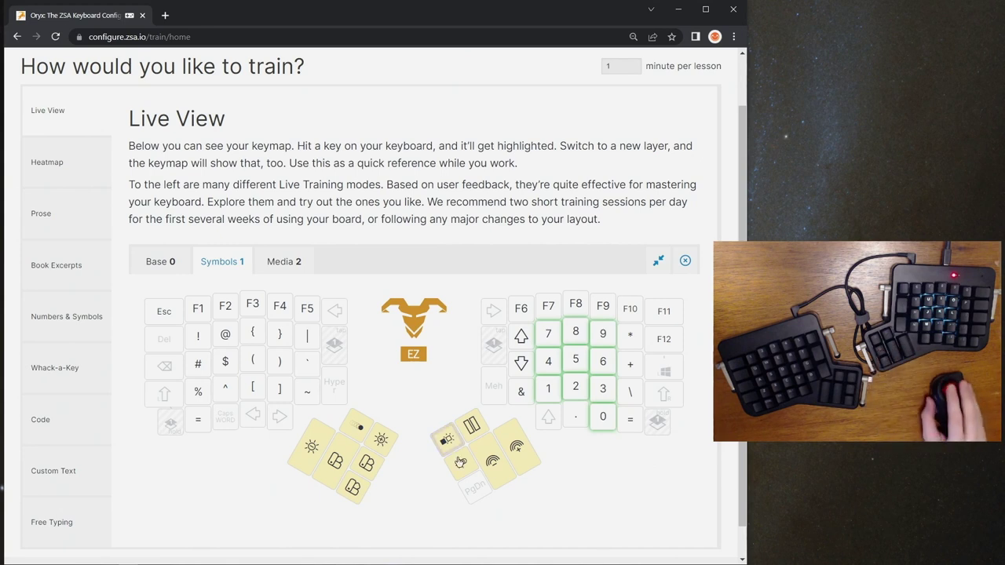
# - Inspect the Toggle layer colors key on the Symbols layer and return the keyboard to the Base layer
pyautogui.click(460, 462)
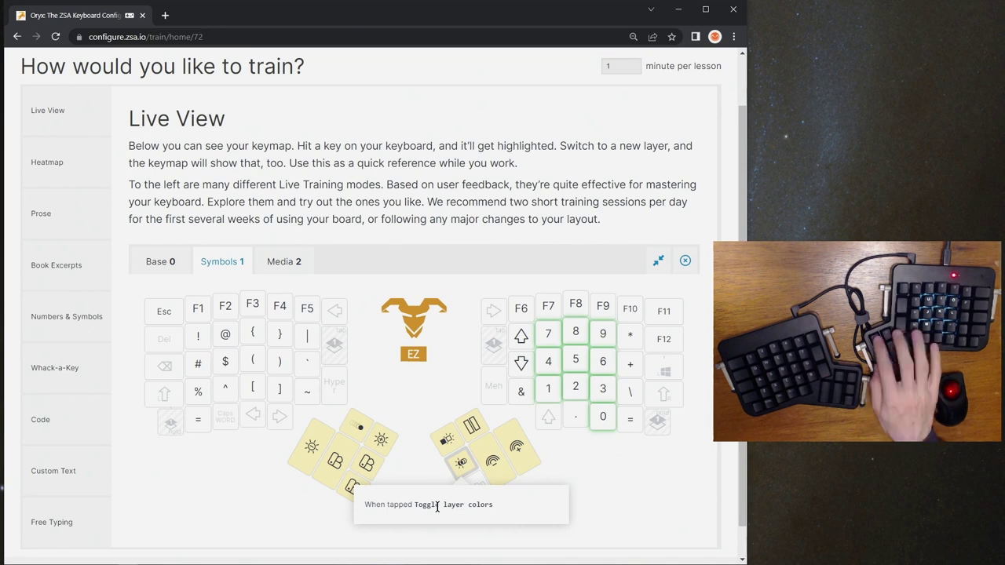
pyautogui.press('super')
pyautogui.press('super')
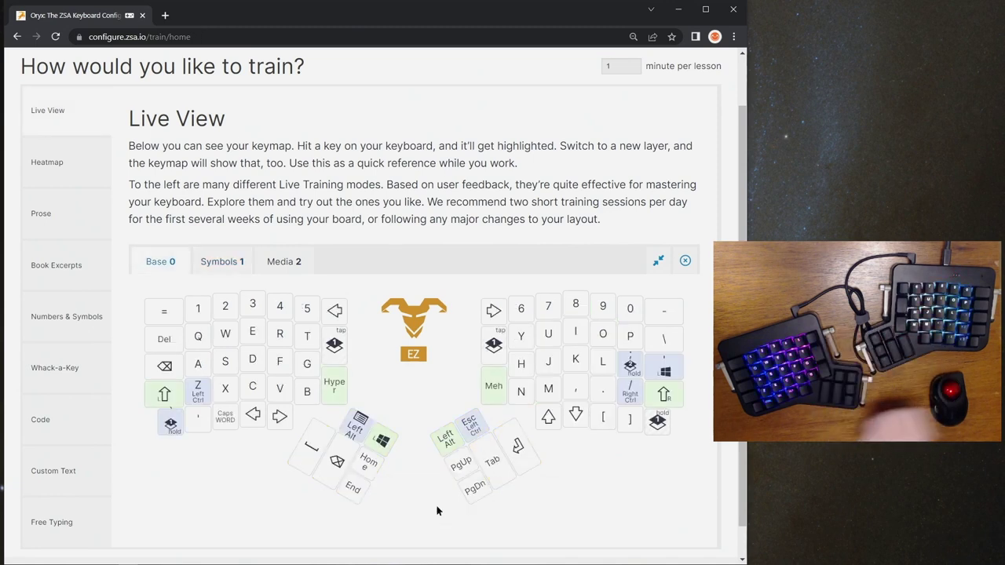